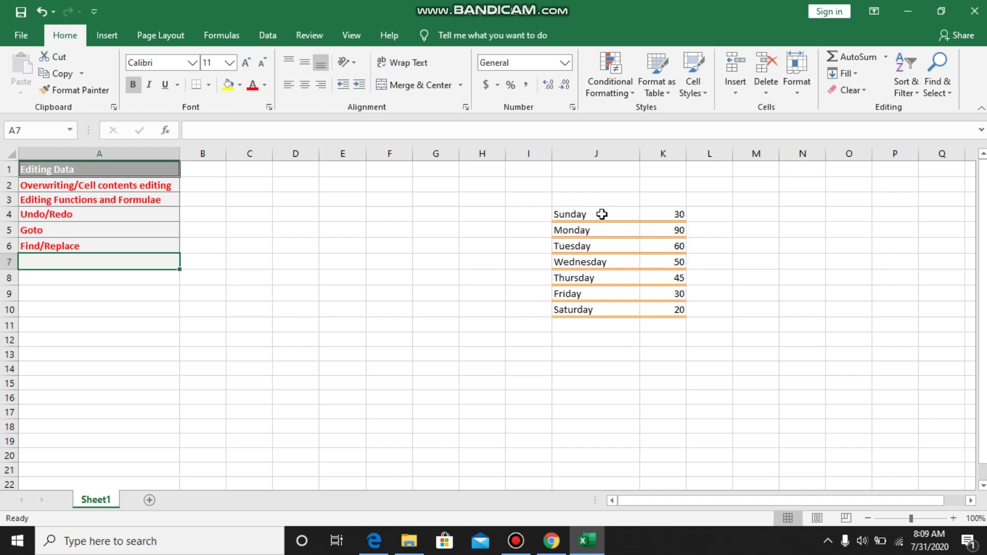
Step: Enter "april" in the Sunday cell J4 and undo the entry
left_click(602, 214)
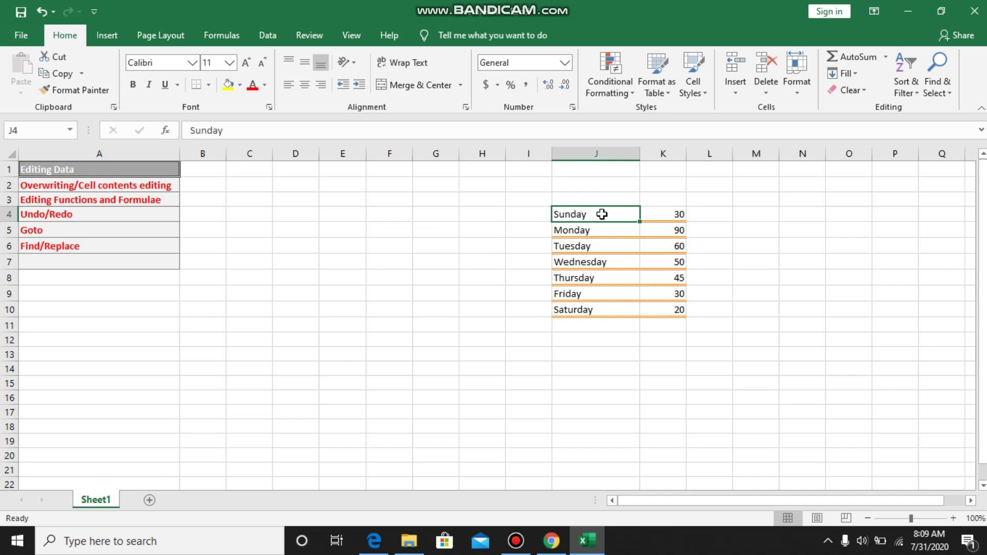
double_click(602, 213)
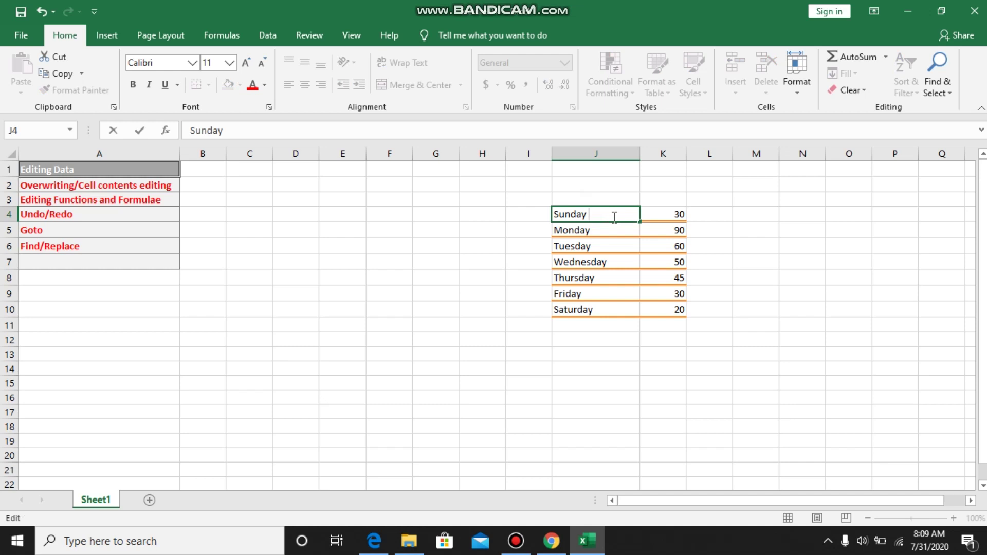
type("april")
key("ctrl+z")
left_click(511, 233)
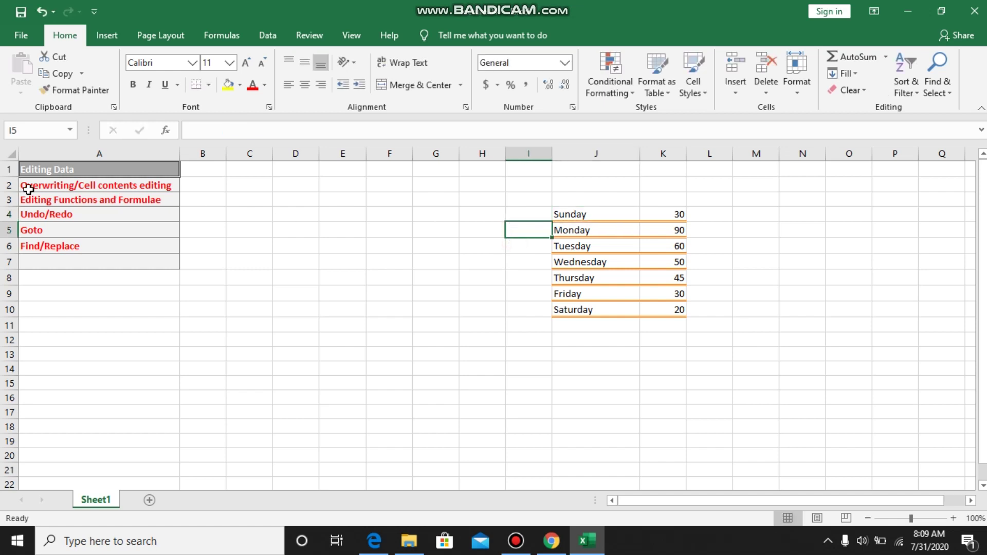
Step: Replace the text in cell J4 with "april fool"
left_click(599, 213)
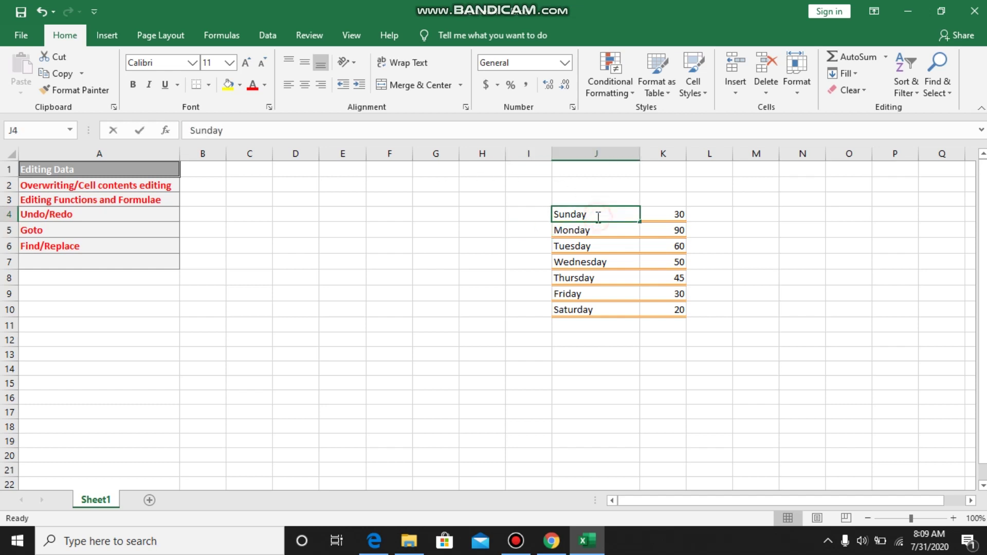
double_click(599, 215)
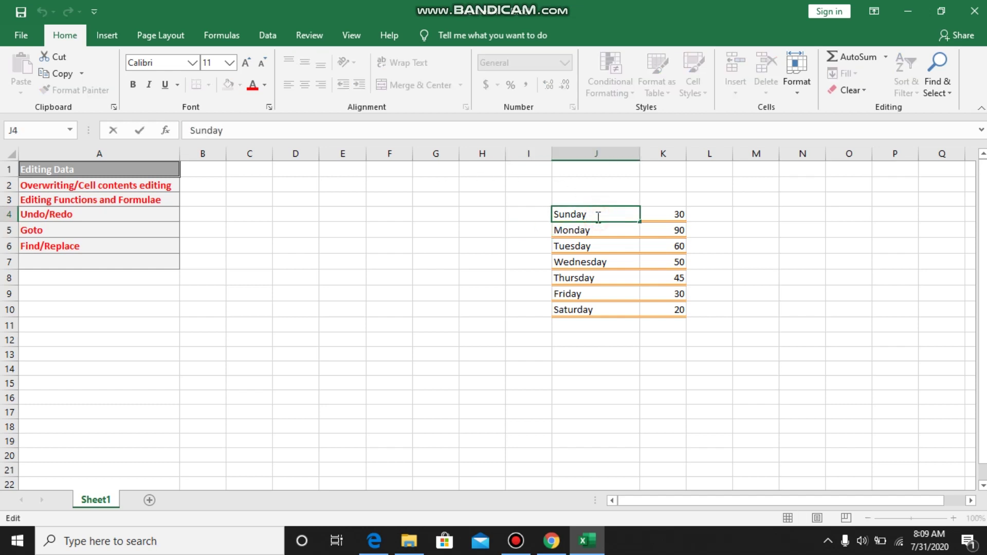
key("BackSpace")
key("BackSpace")
key("BackSpace")
key("BackSpace")
key("BackSpace")
key("BackSpace")
type("Su")
key("BackSpace")
key("BackSpace")
type("april fool")
key("Return")
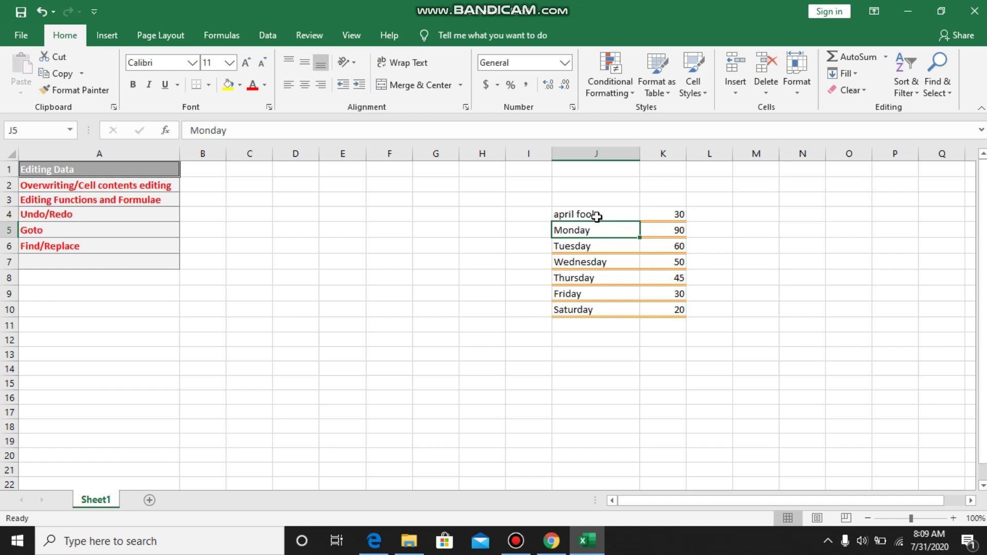
Step: Undo the last text replacement in cell J4
key("ctrl+z")
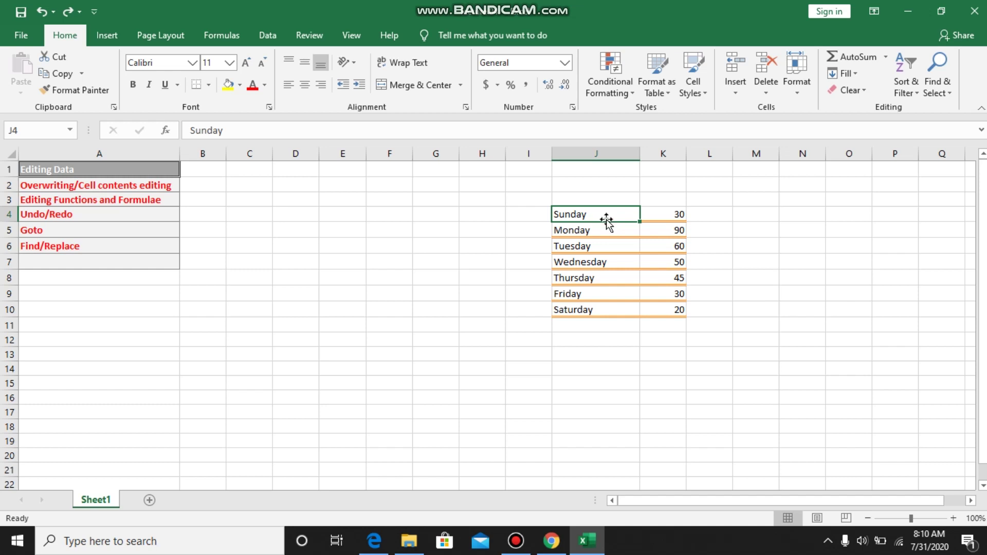
double_click(608, 220)
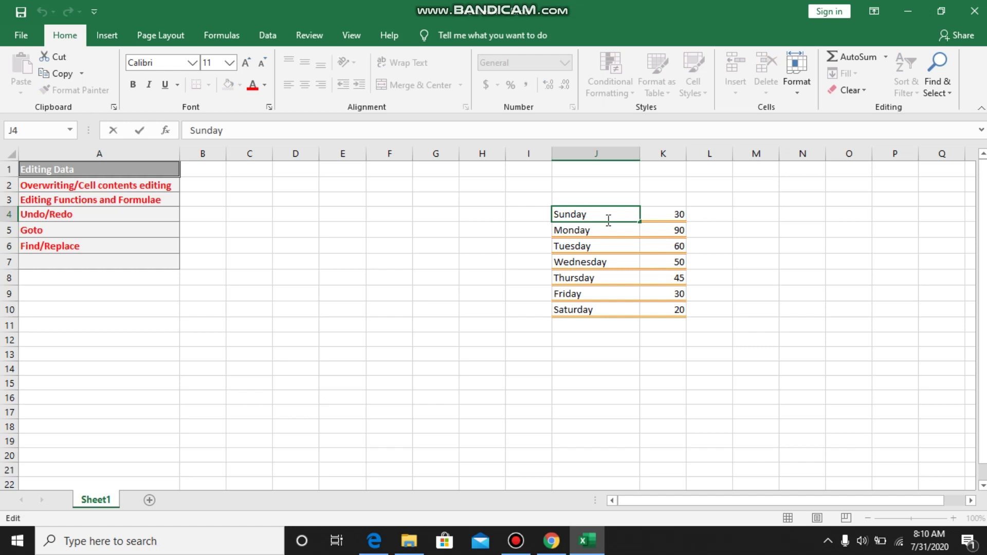
left_click(508, 250)
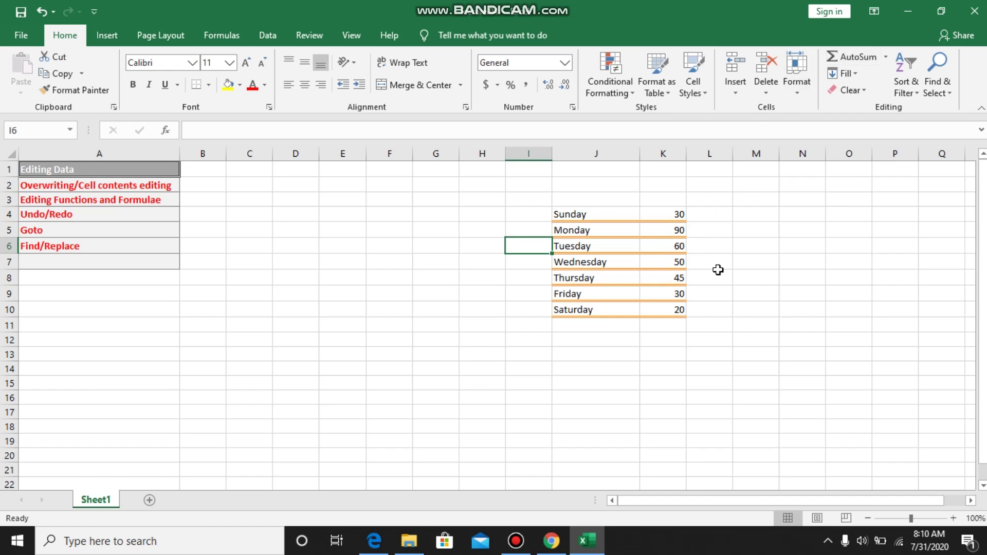
Step: Total the weekday values K4:K10 in cell K11 with AutoSum
left_click(673, 328)
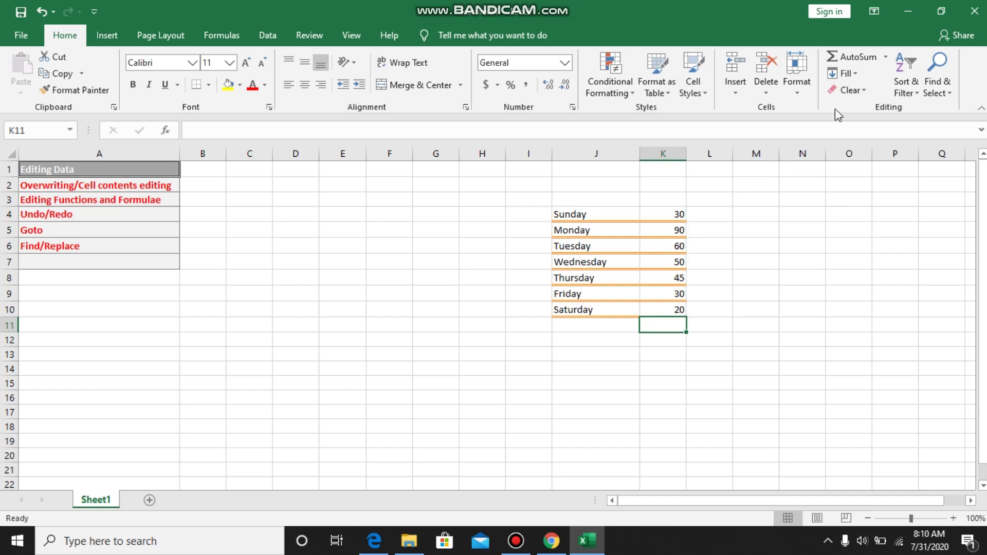
left_click(862, 56)
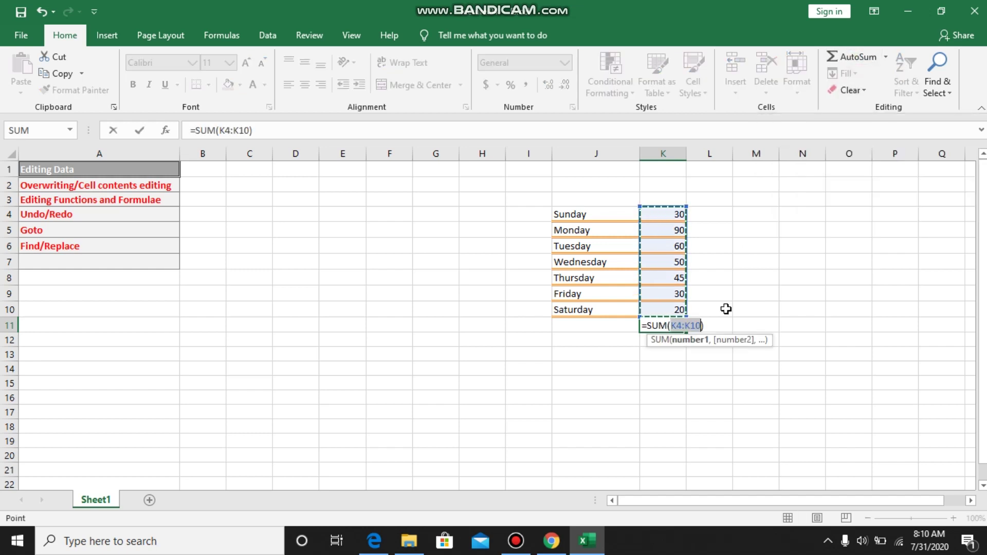
key("Return")
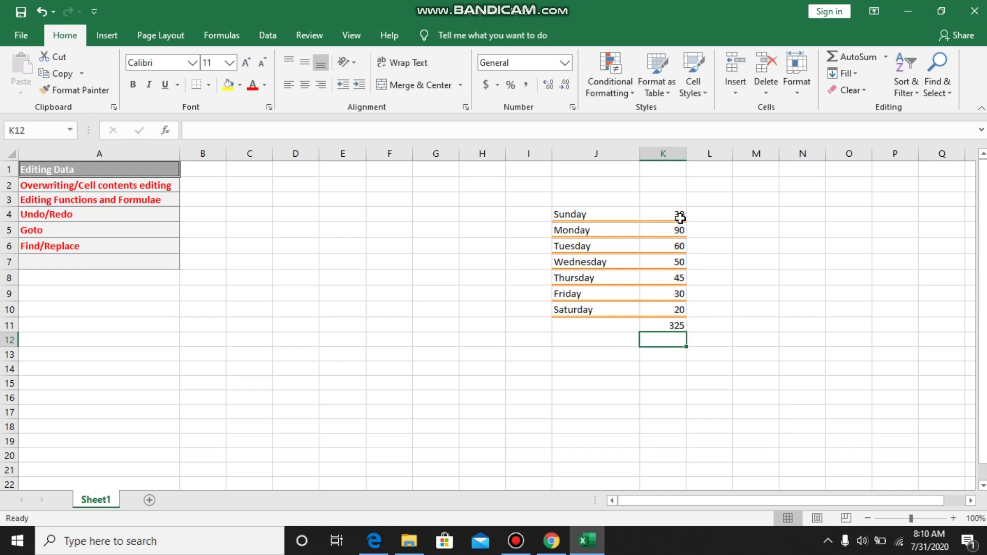
Step: Append +20 to the SUM formula in cell K11
left_click(679, 328)
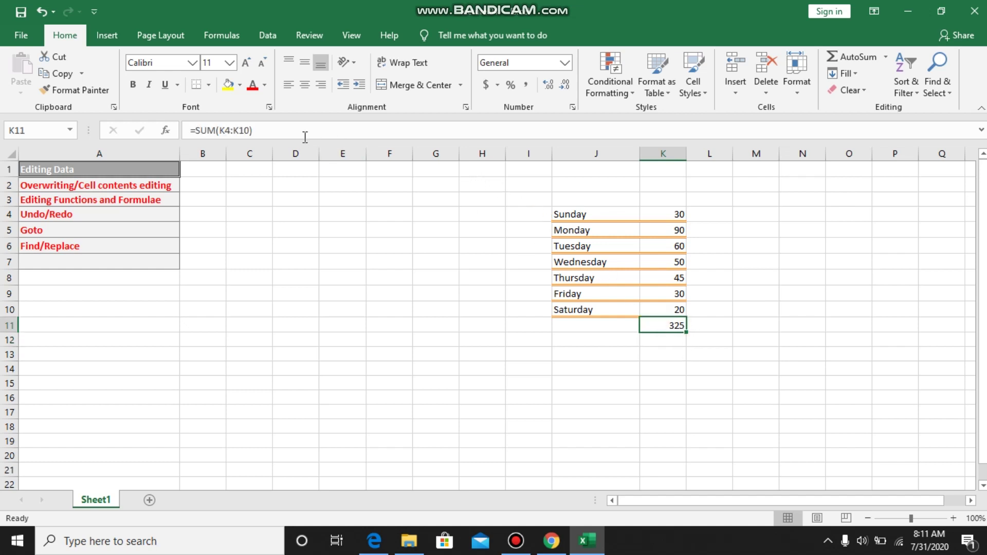
left_click(268, 130)
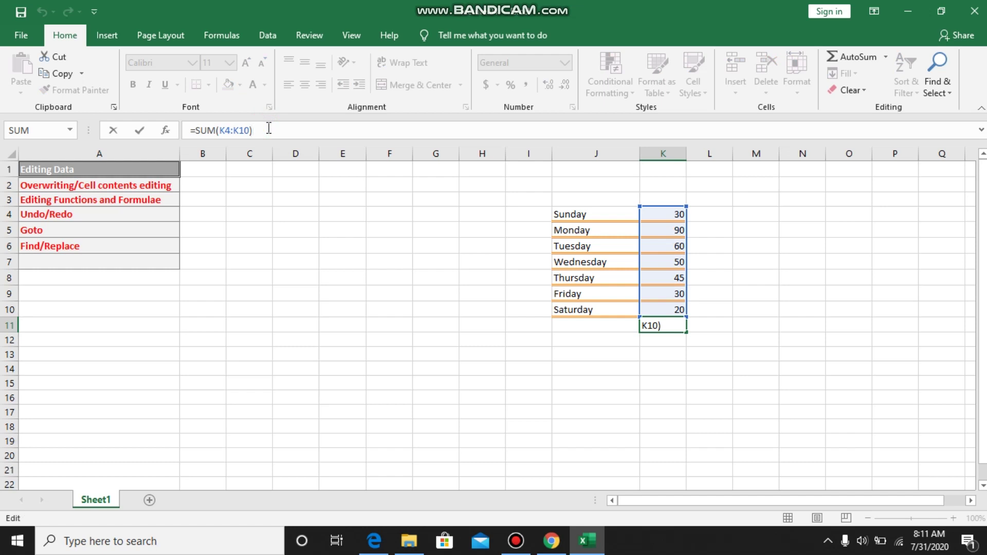
type("+20")
key("Return")
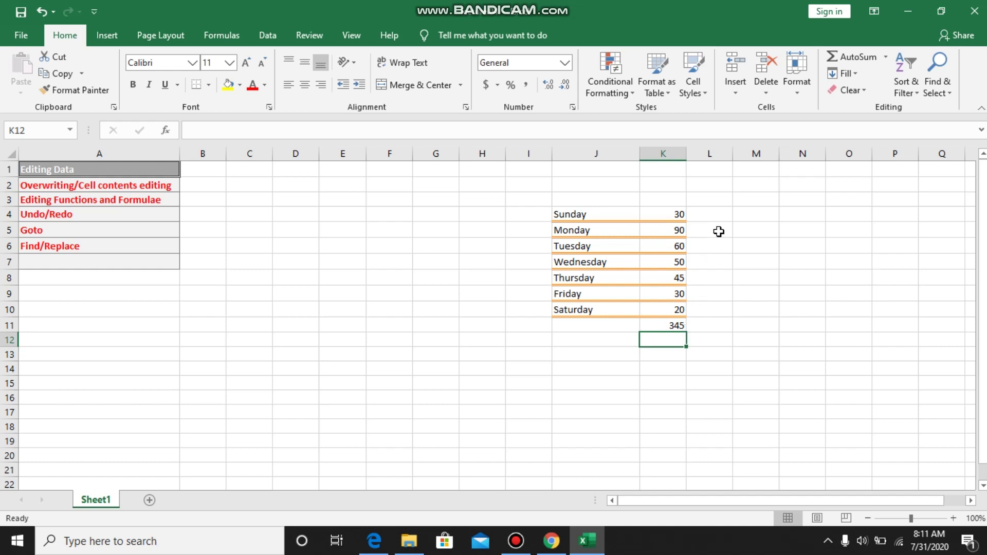
Step: Enter a formula in cell M5 that adds the individual cells, =K4+K5+K6+K7+K8+K9+K10
left_click(756, 232)
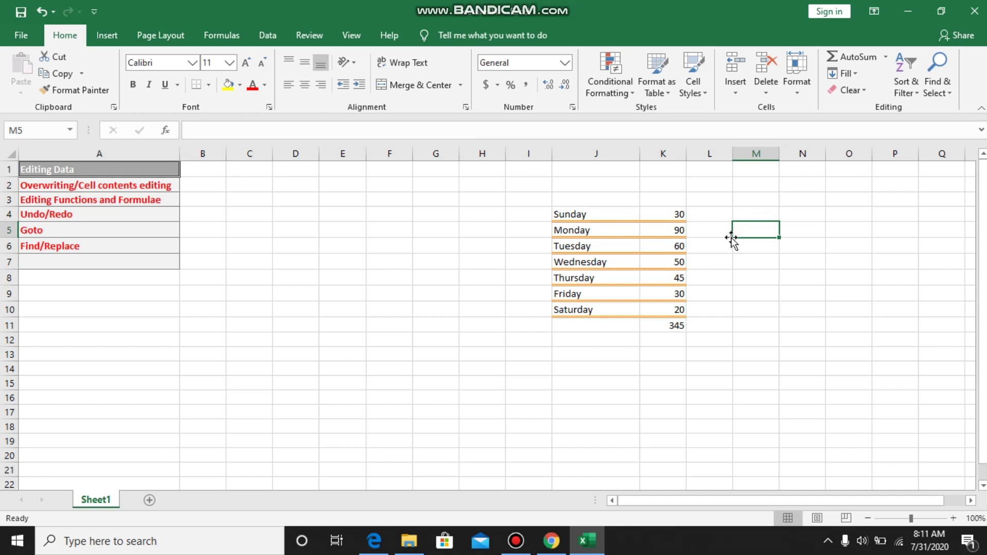
left_click(393, 135)
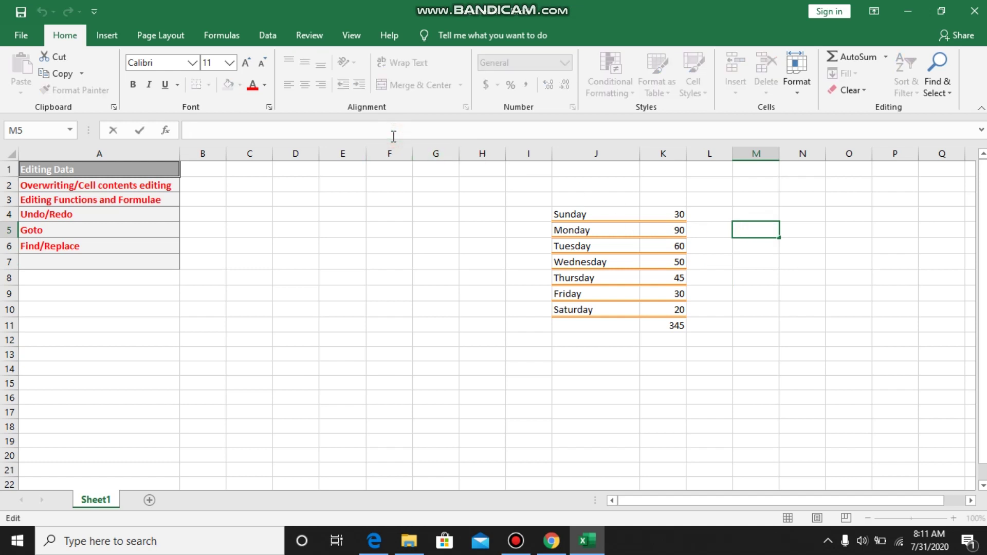
type("=")
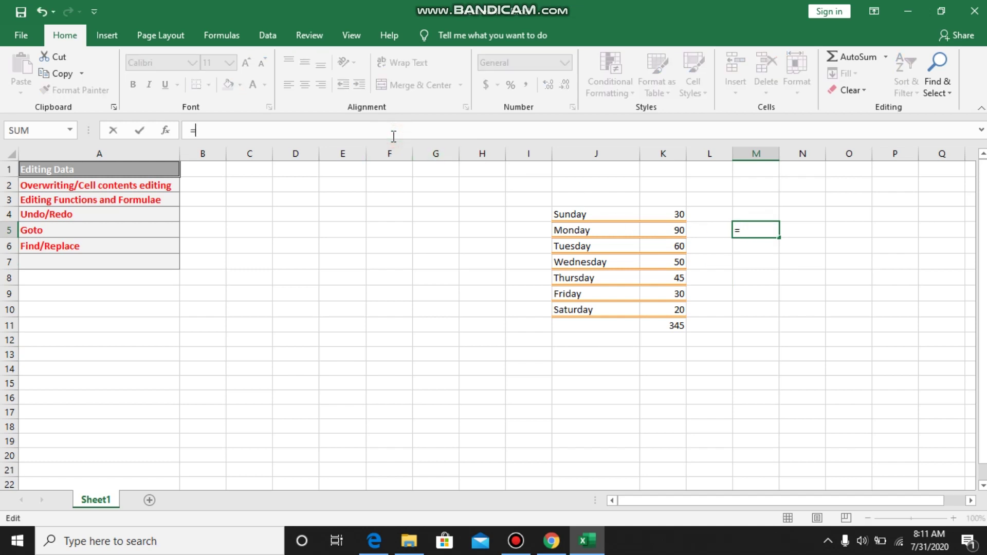
left_click(667, 214)
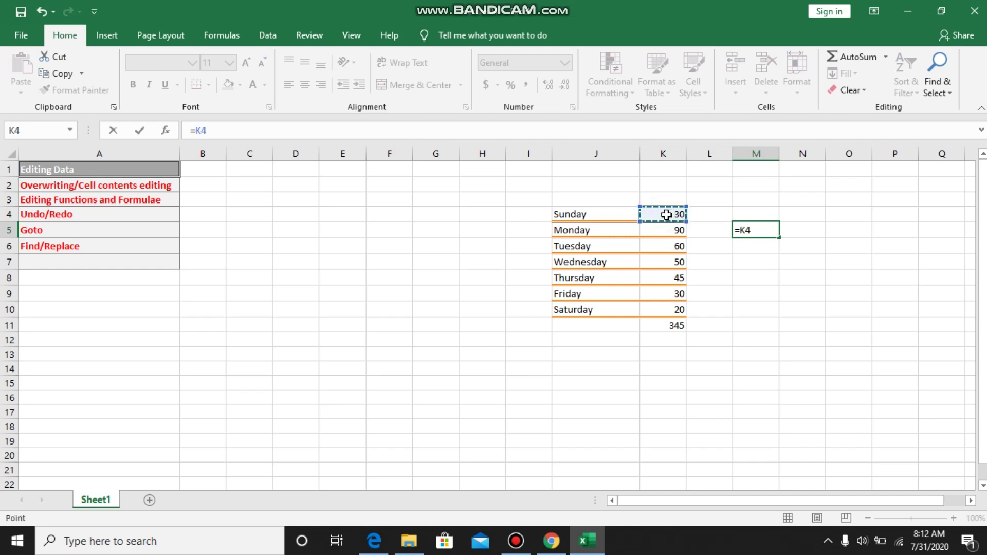
type("+")
left_click(667, 231)
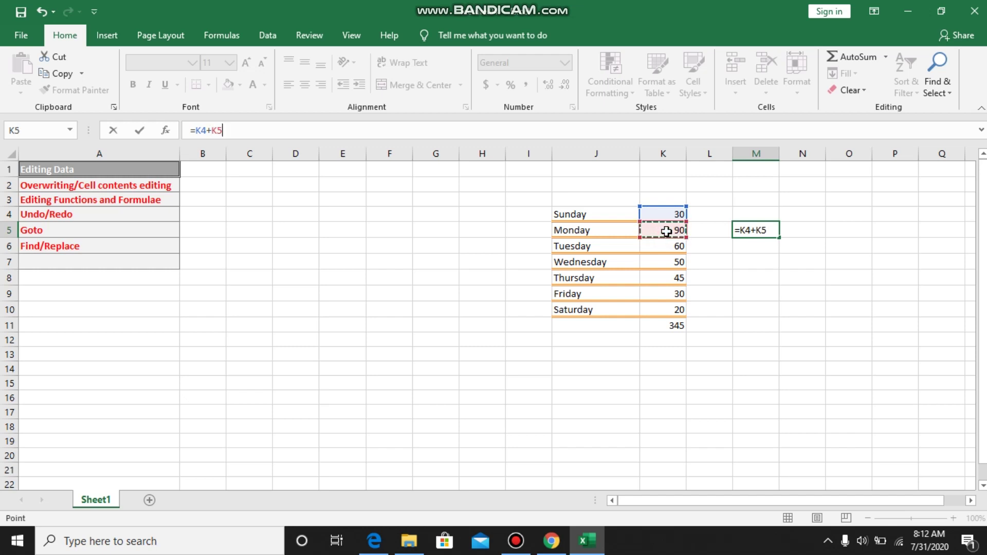
type("+")
left_click(667, 243)
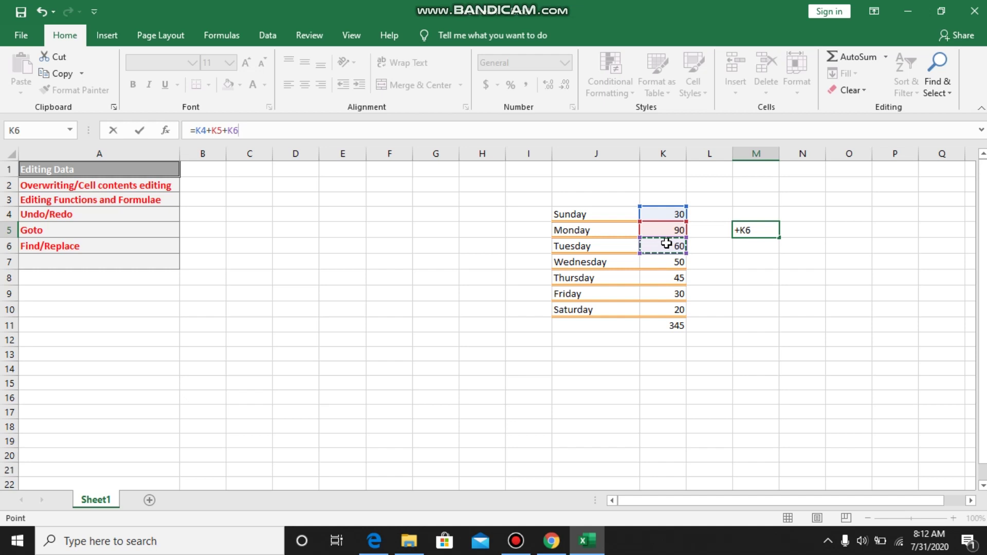
type("+")
left_click(670, 263)
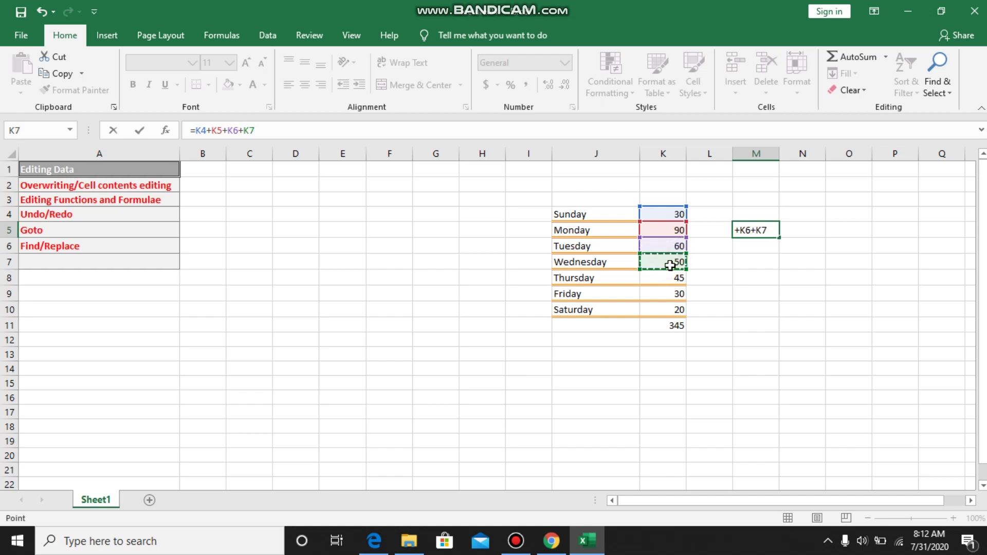
type("+")
left_click(673, 279)
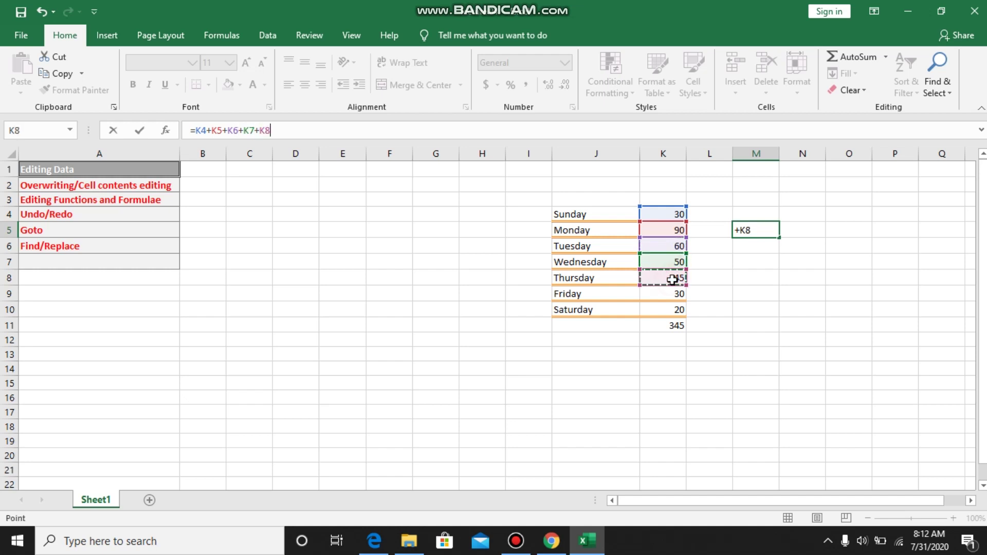
type("+")
left_click(665, 295)
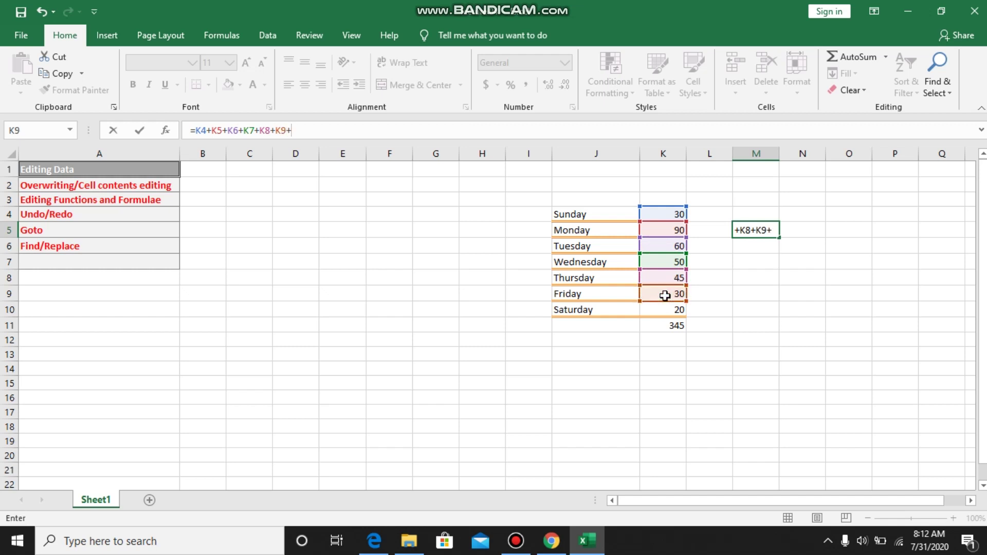
type("+")
left_click(669, 312)
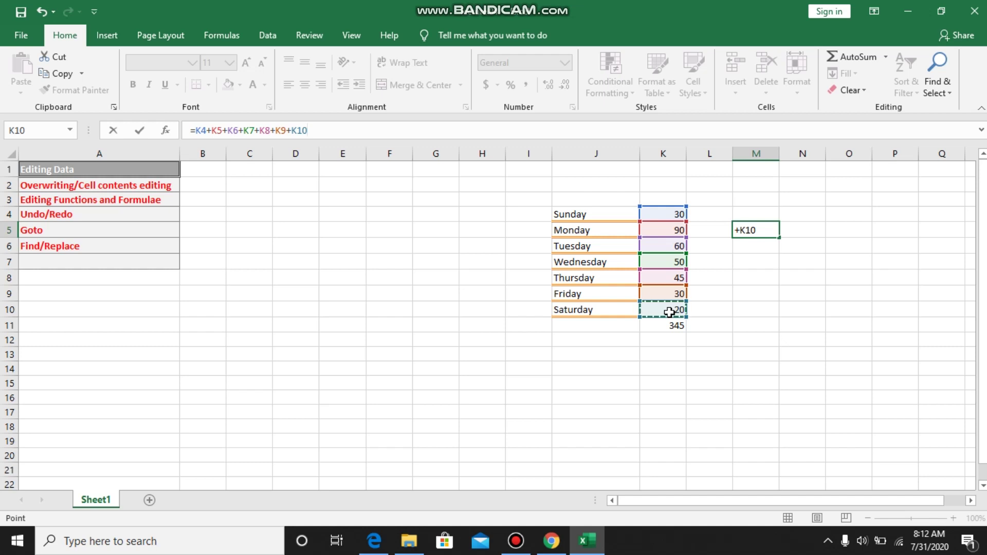
key("Return")
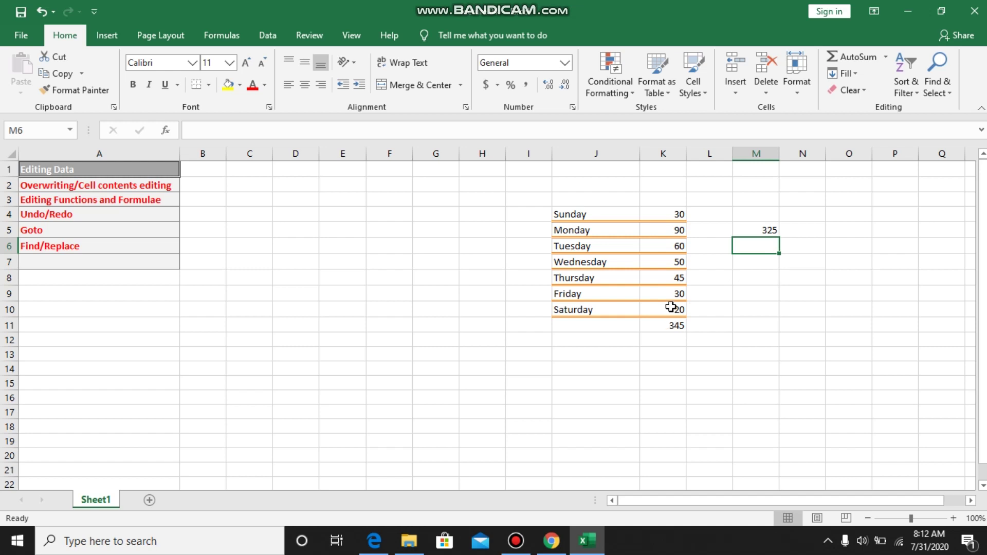
Step: Append +20 to the addition formula in cell M5, and undo that change
left_click(764, 228)
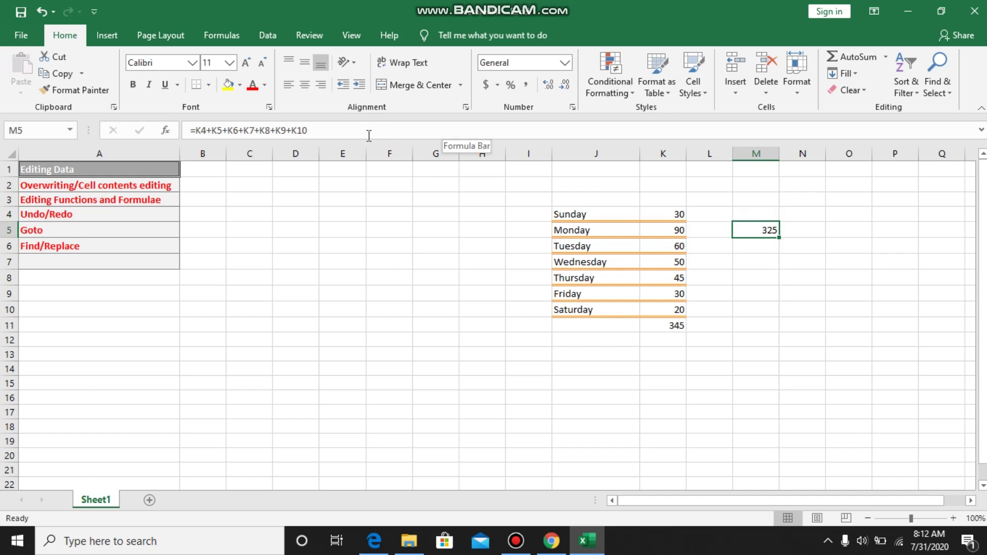
left_click(336, 129)
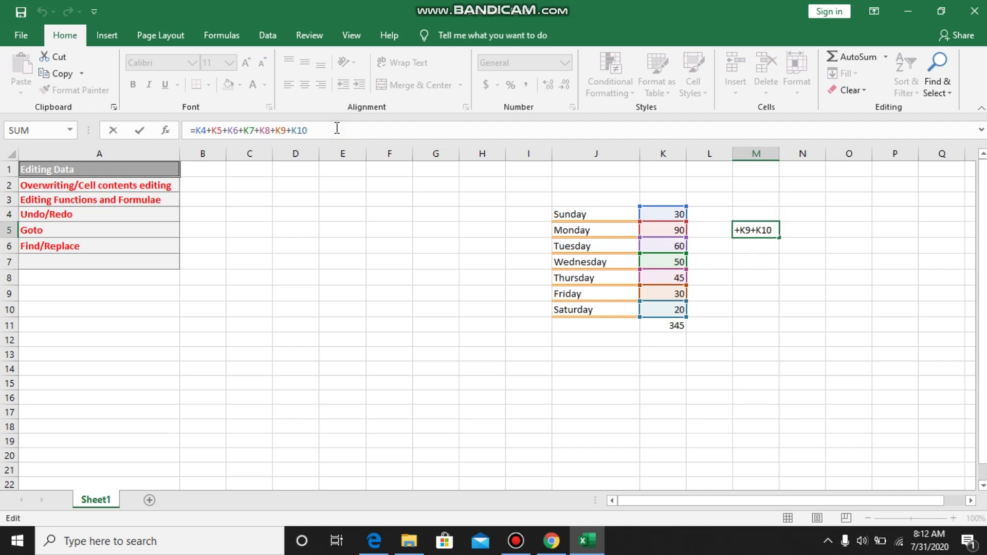
type("+20")
key("Return")
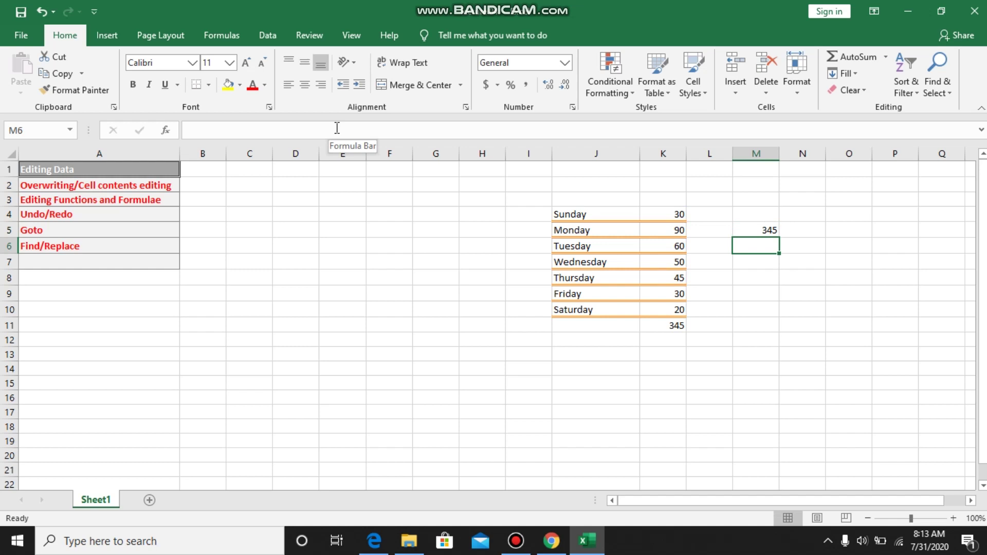
left_click(769, 229)
key("ctrl+z")
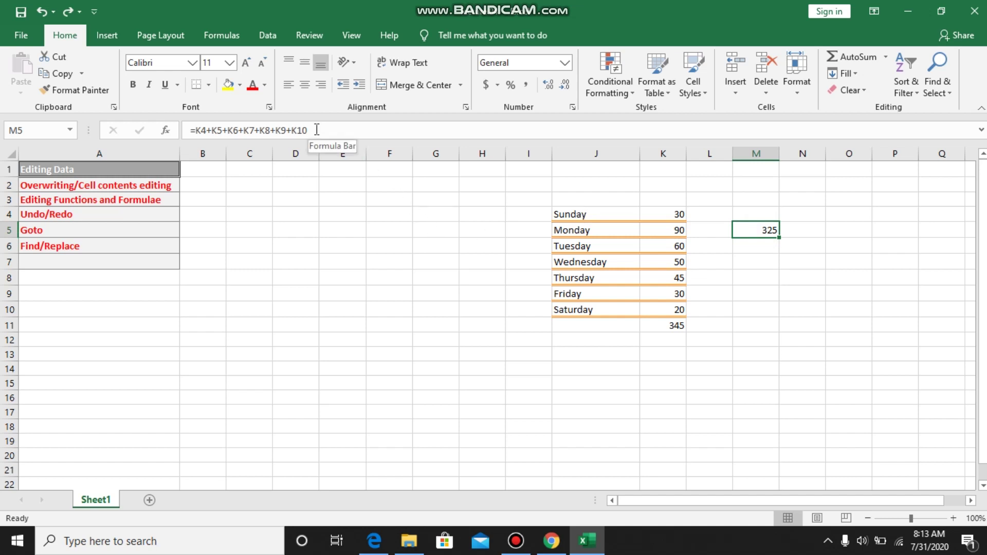
Step: Append +30 to the addition formula in cell M5
left_click(347, 132)
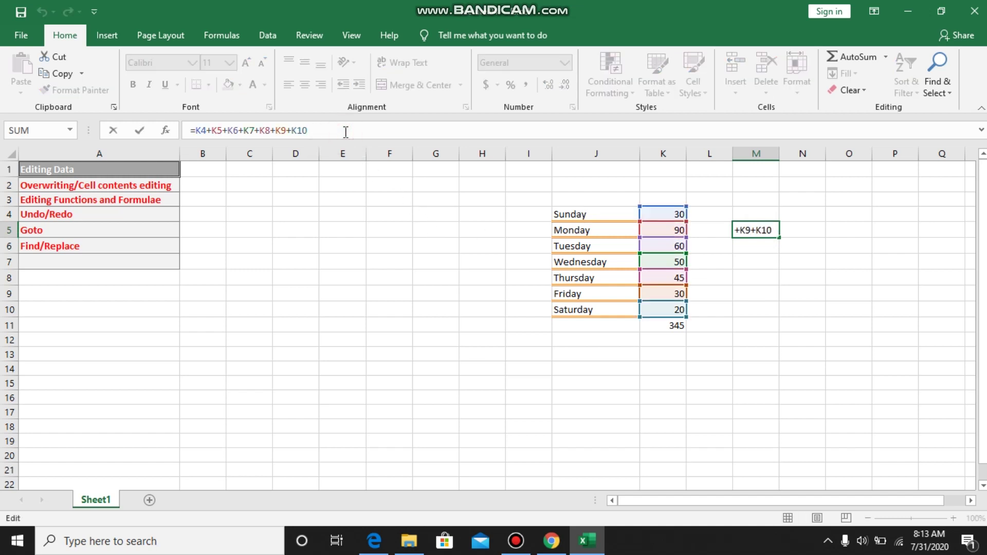
left_click(775, 230)
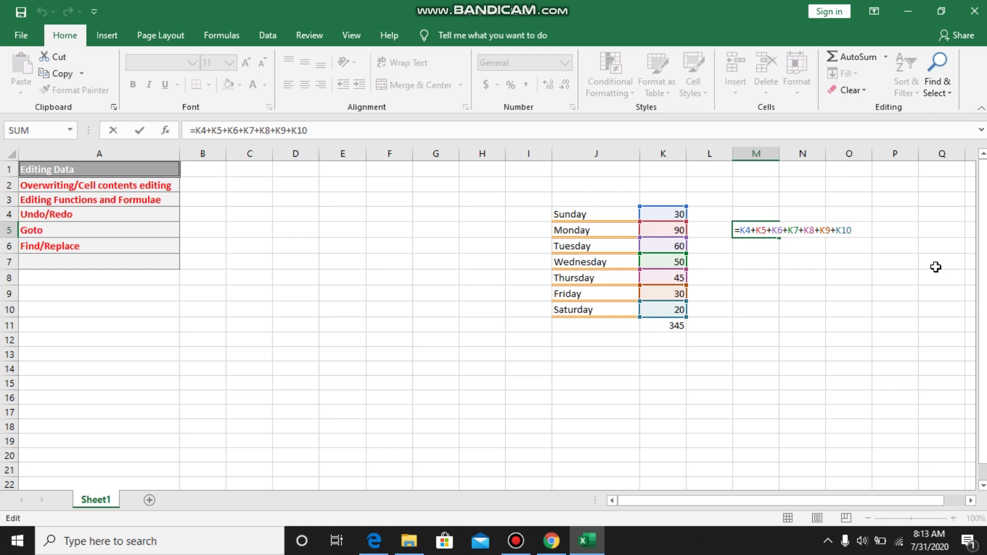
type("+30")
key("Return")
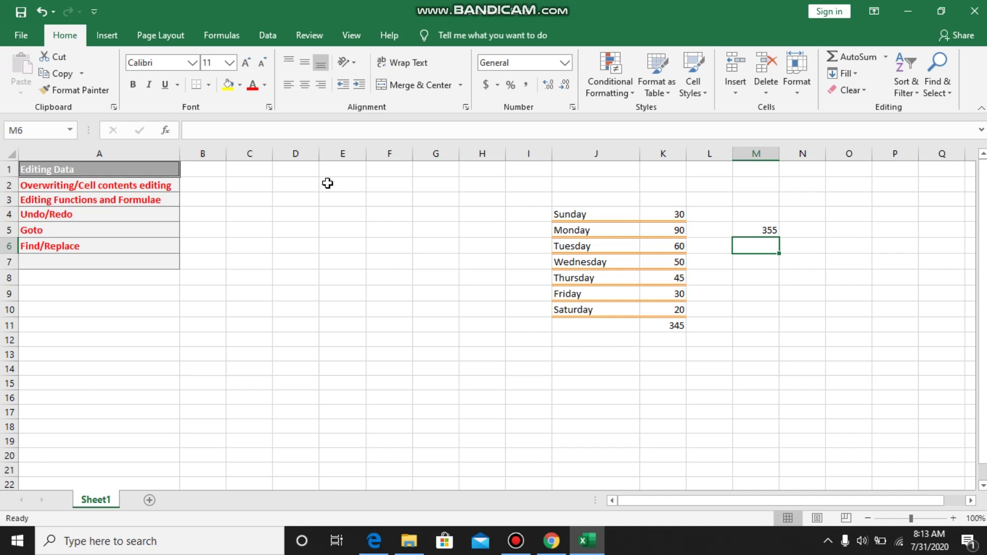
left_click(247, 132)
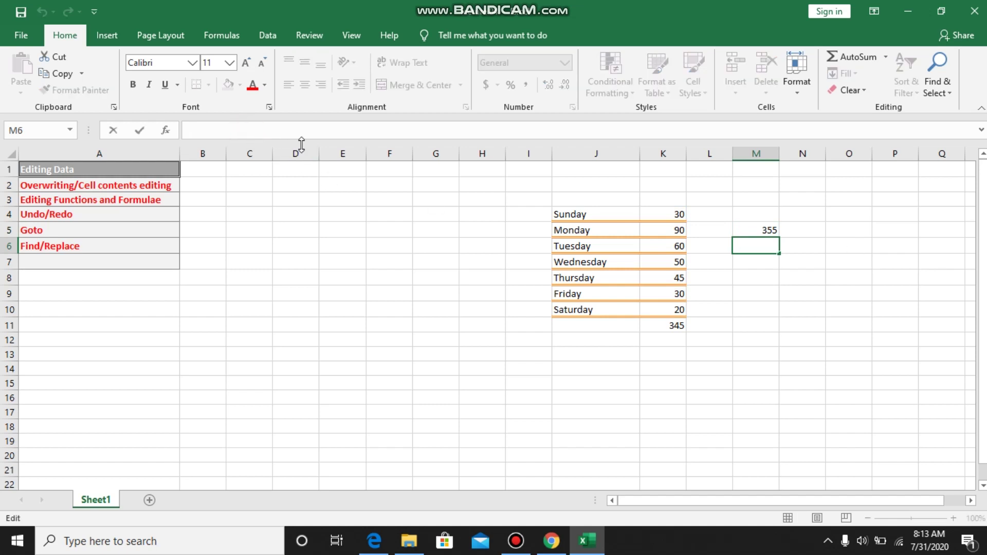
left_click(764, 232)
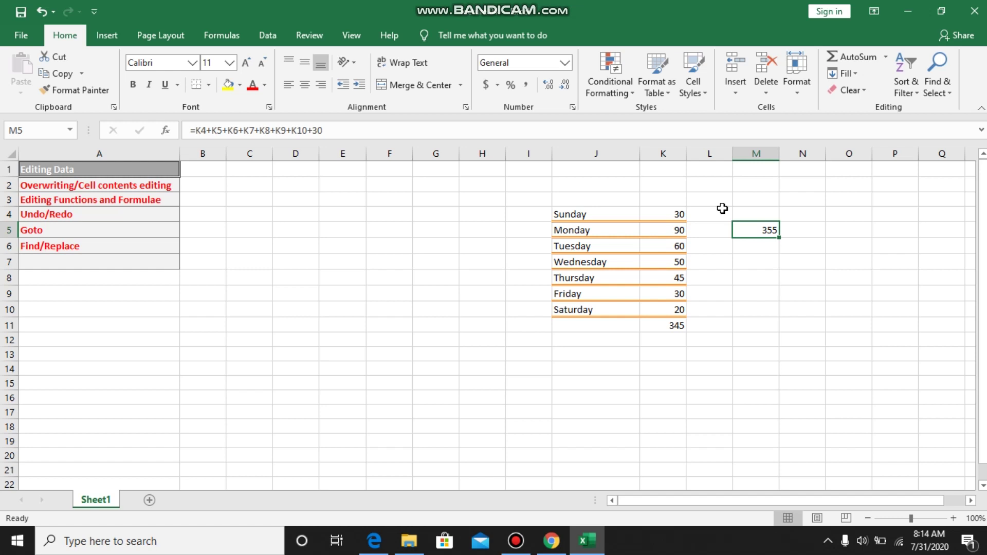
Step: Undo the last worksheet change and redo it, ending on the Undo/Redo topic cell in column A
left_click(42, 11)
left_click(68, 11)
left_click(66, 229)
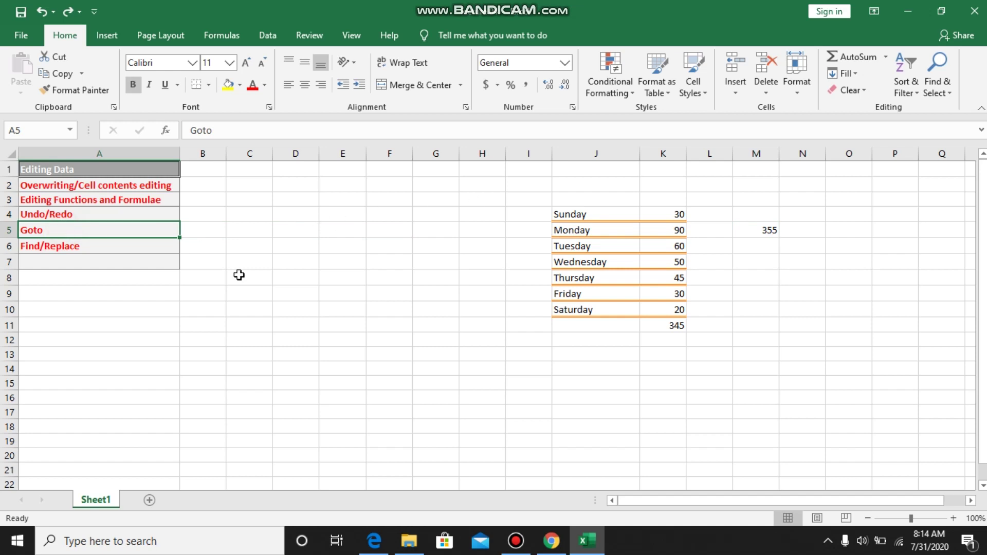
left_click(130, 212)
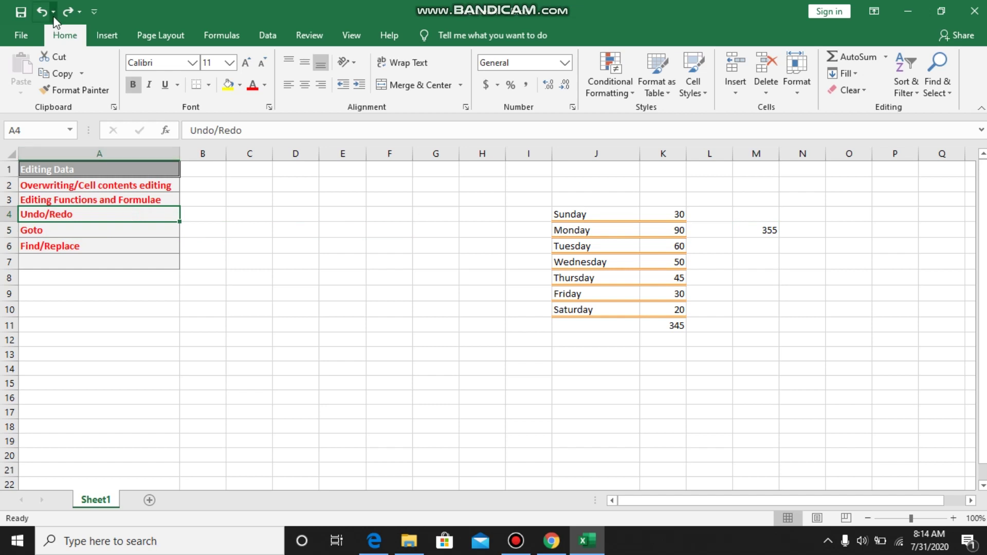
Step: From the Goto topic cell, use Go To to jump to cell E5
left_click(77, 229)
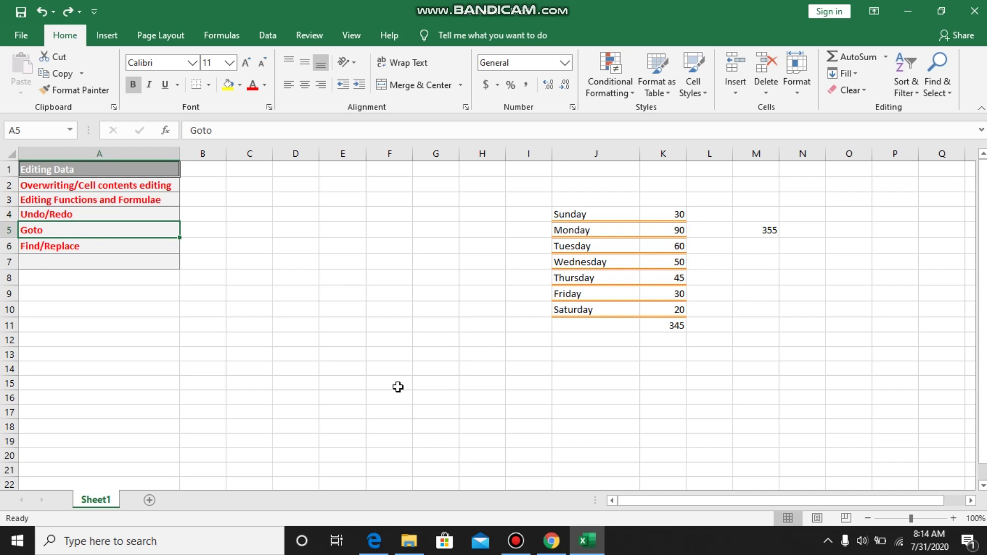
key("ctrl+g")
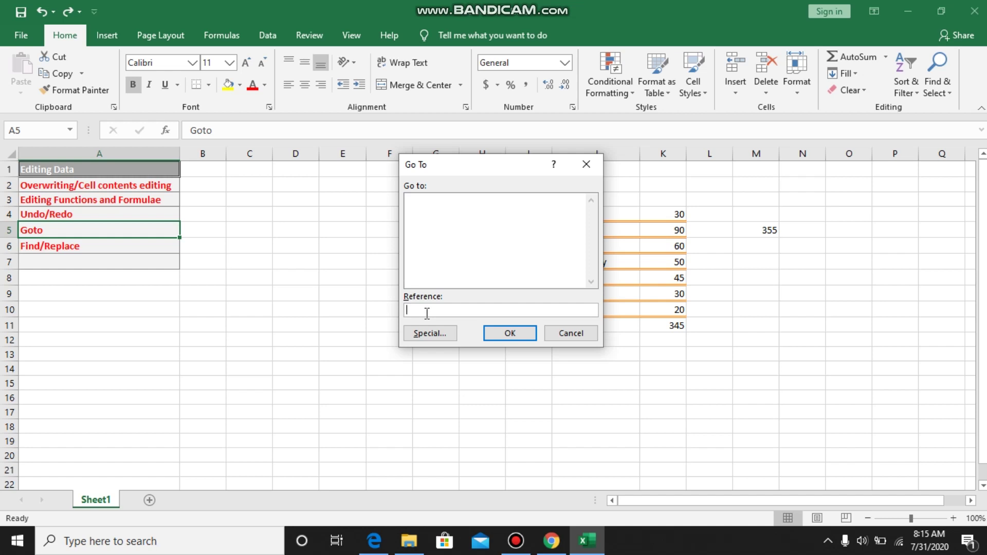
type("e5")
left_click(508, 335)
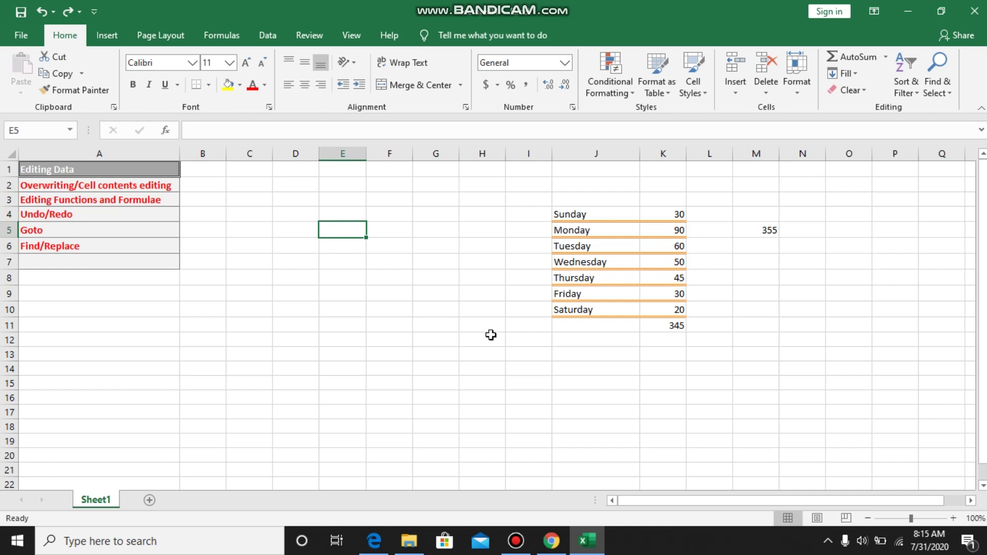
Step: Use Go To again with the reference D3 to jump to that cell
left_click(933, 93)
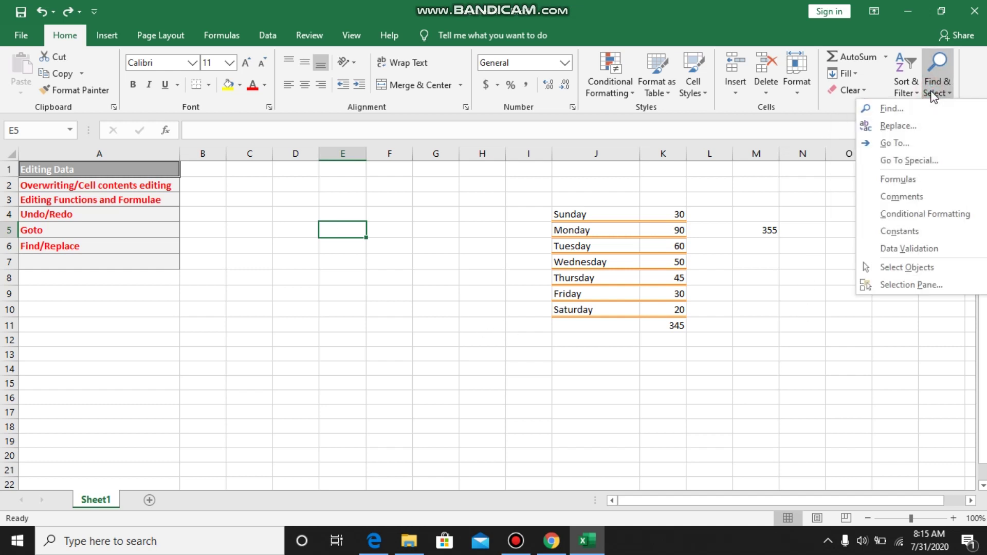
left_click(934, 144)
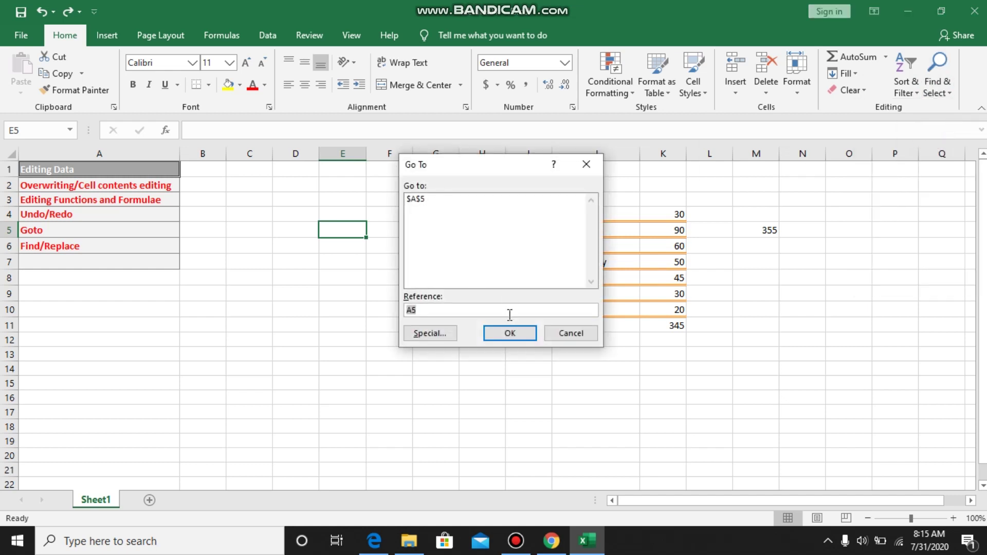
key("BackSpace")
type("D3")
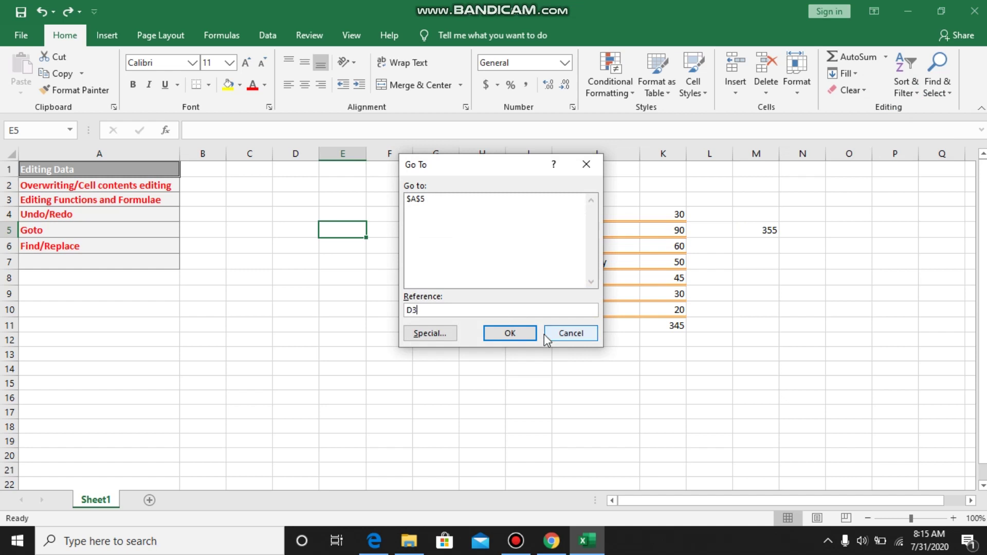
left_click(526, 337)
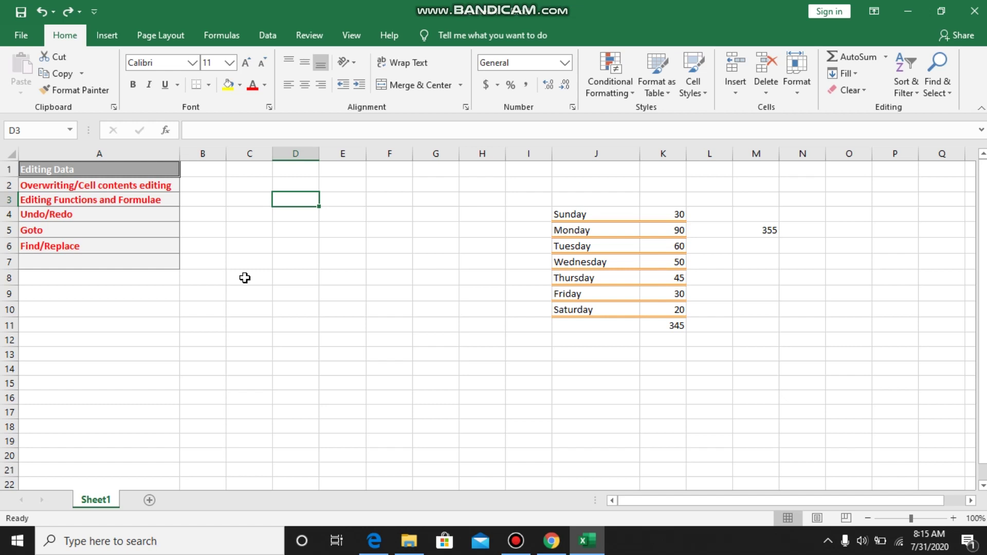
Step: Search the worksheet for "y" and step through the matching weekday cells in column J, back around to Sunday
left_click(117, 247)
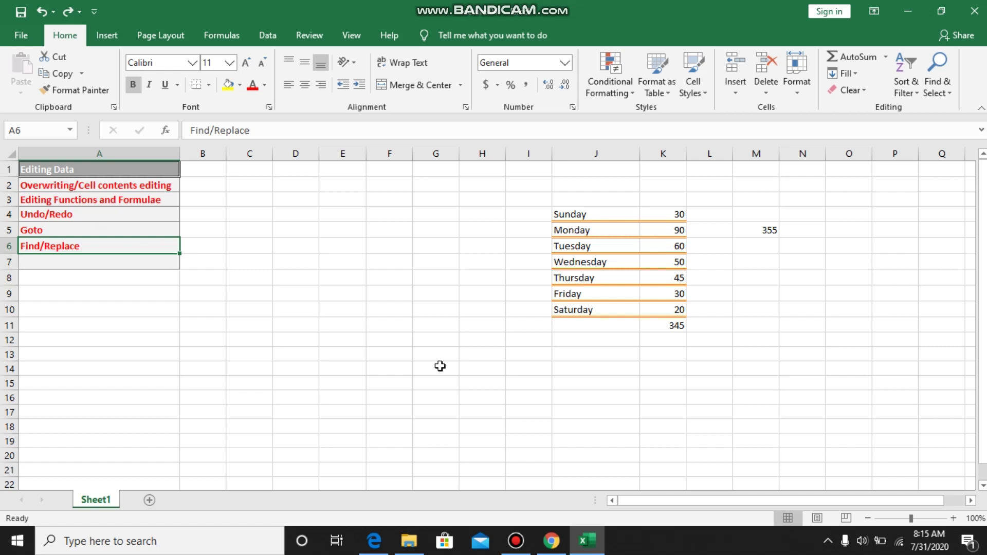
key("ctrl+f")
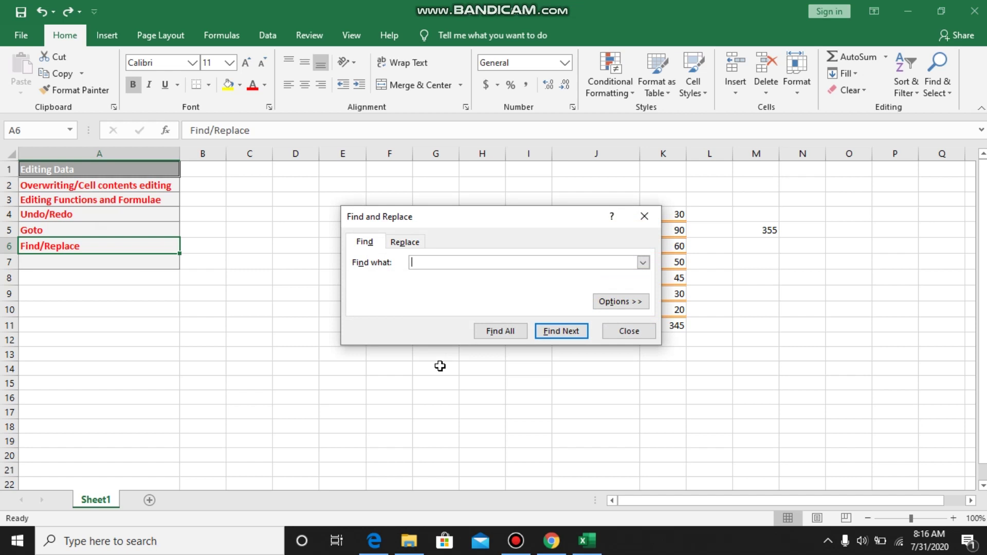
type("y")
left_click(551, 335)
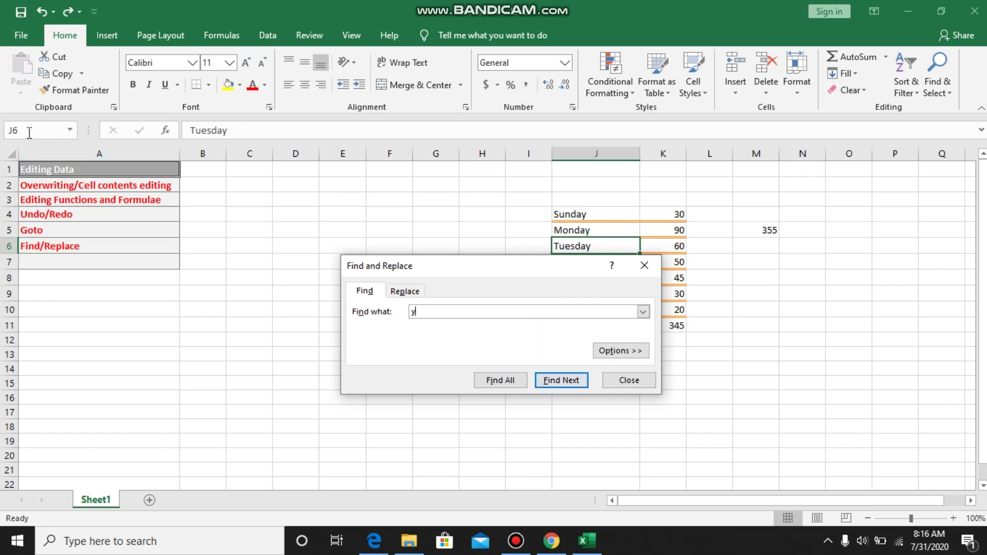
left_click(568, 380)
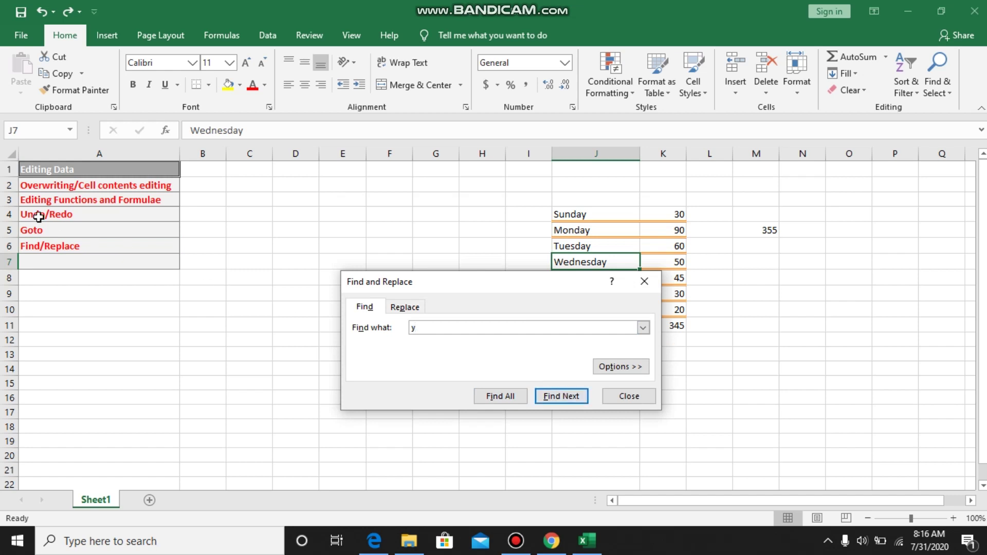
left_click(559, 400)
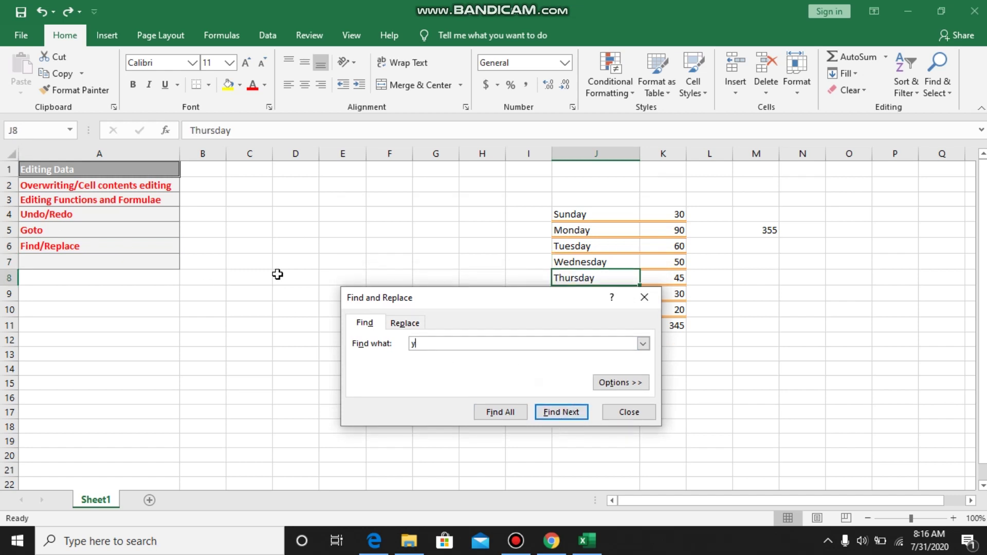
left_click(31, 130)
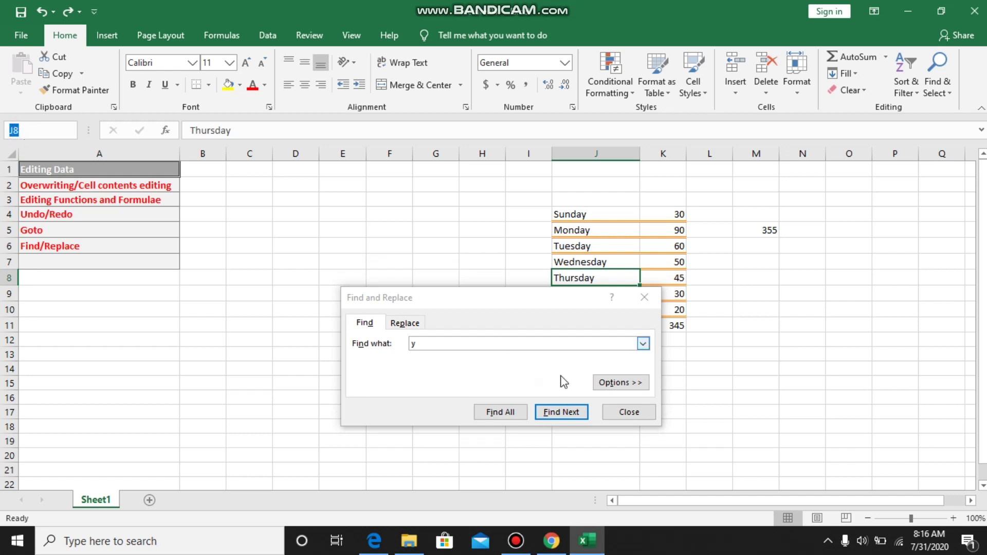
left_click(566, 411)
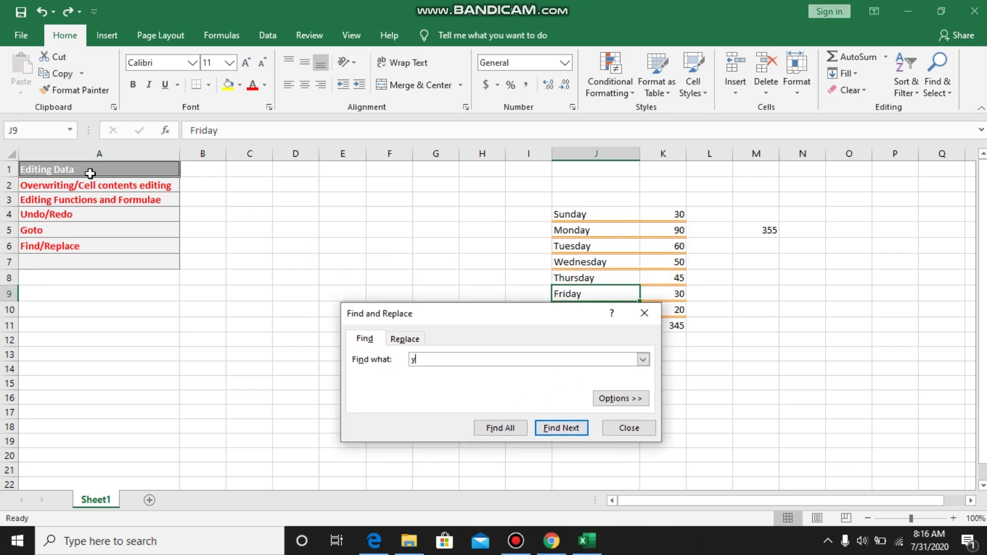
left_click(21, 129)
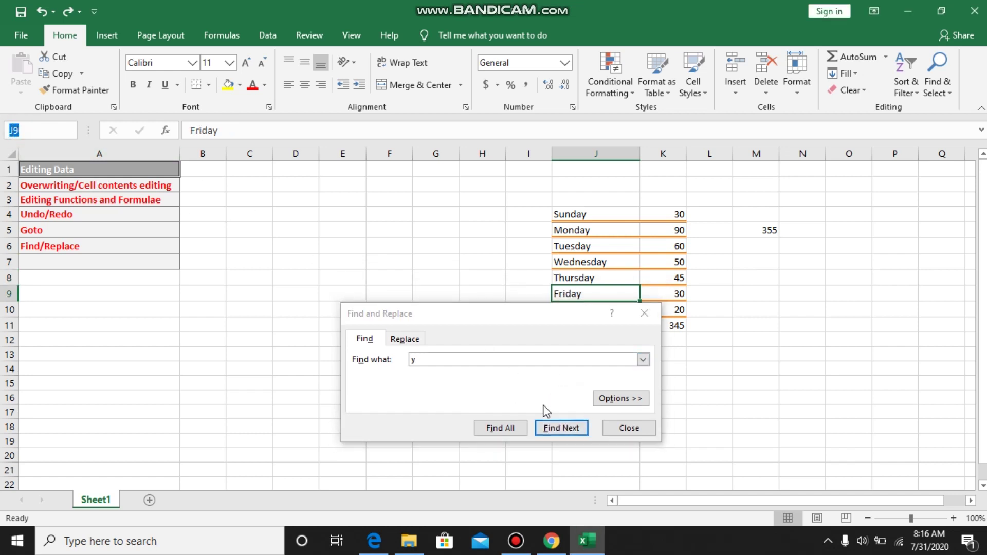
left_click(560, 429)
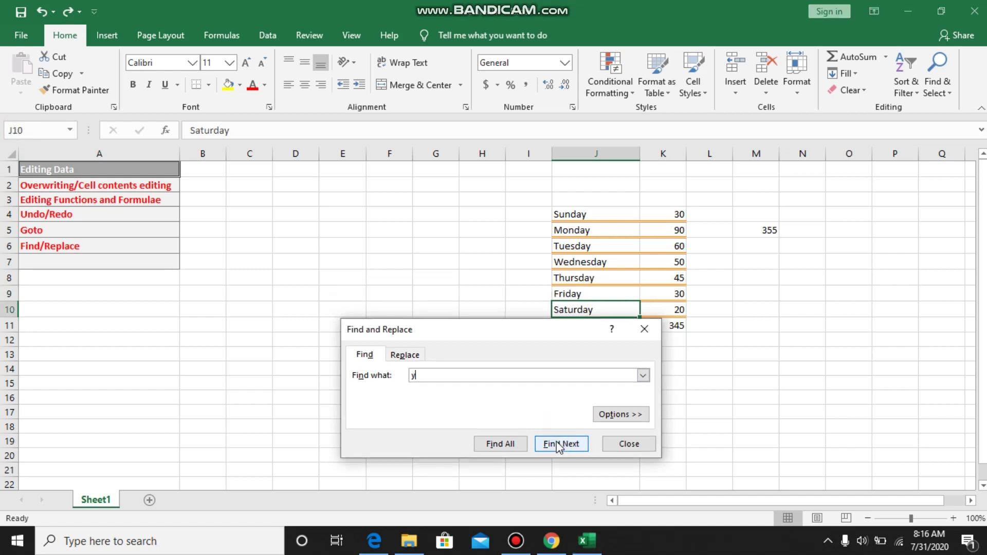
left_click(560, 446)
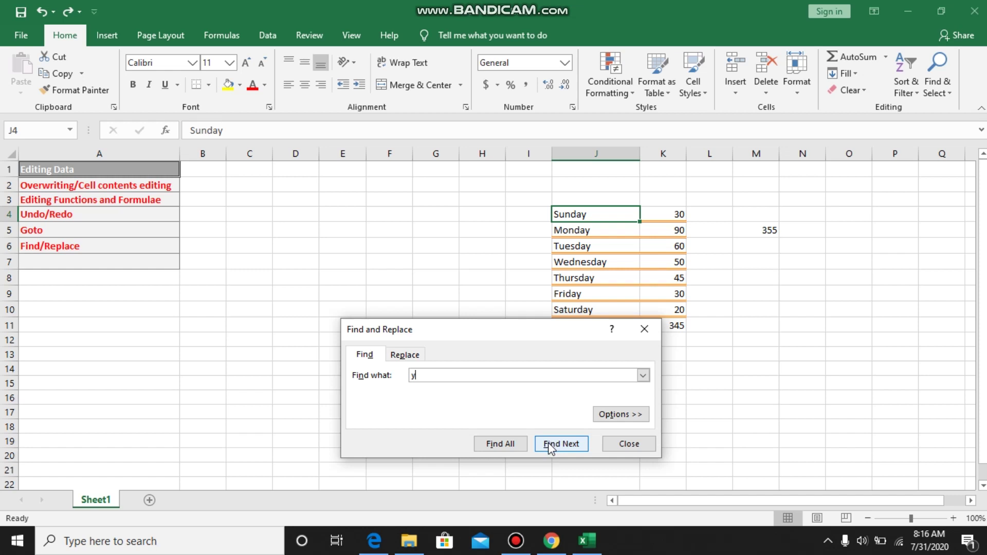
Step: Replace every "y" in the worksheet with "g" and close Find and Replace
left_click(399, 354)
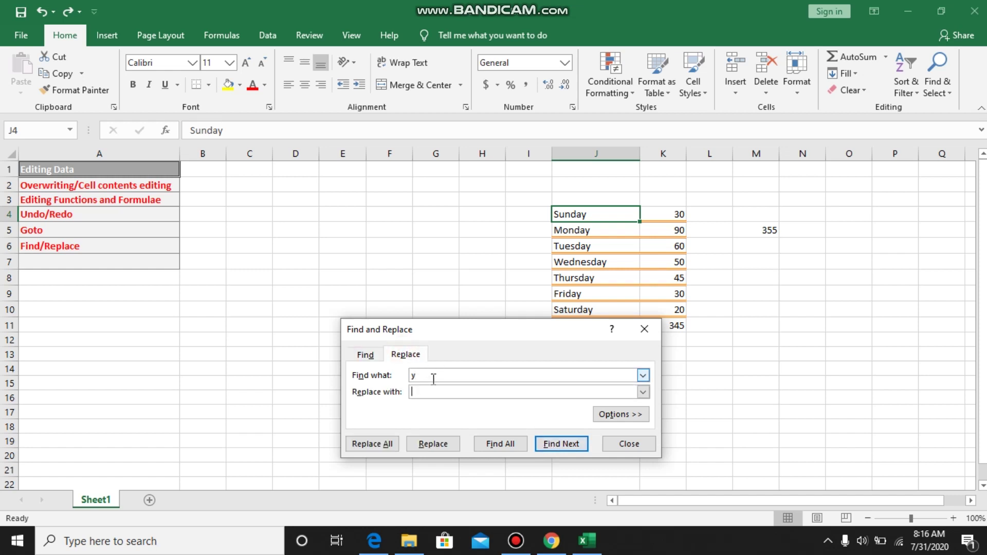
left_click(421, 394)
type("g")
left_click(378, 448)
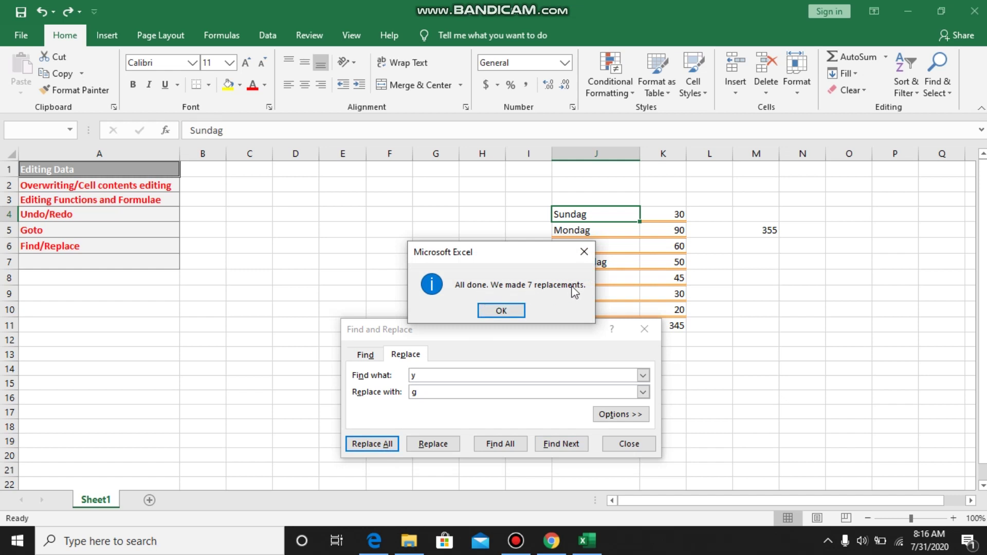
left_click(520, 311)
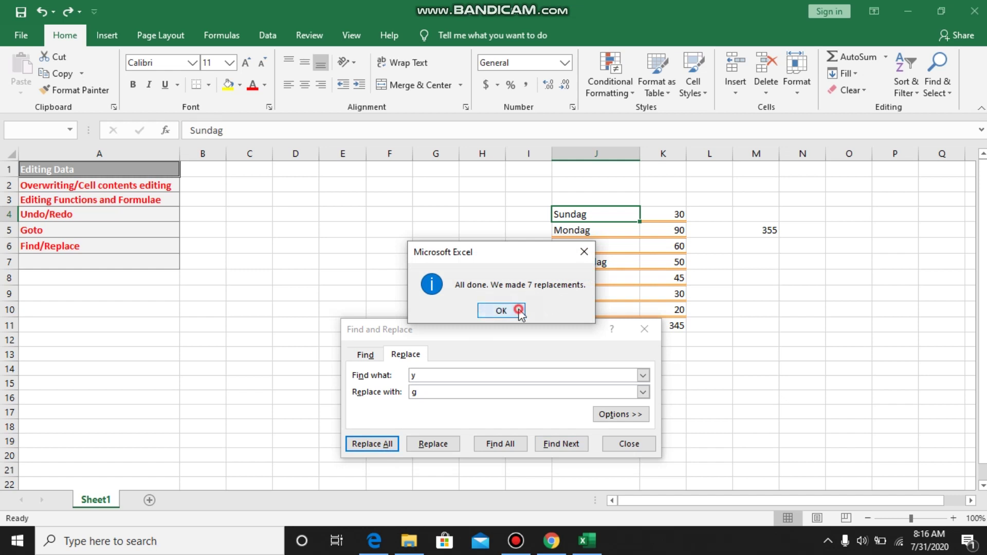
left_click(625, 447)
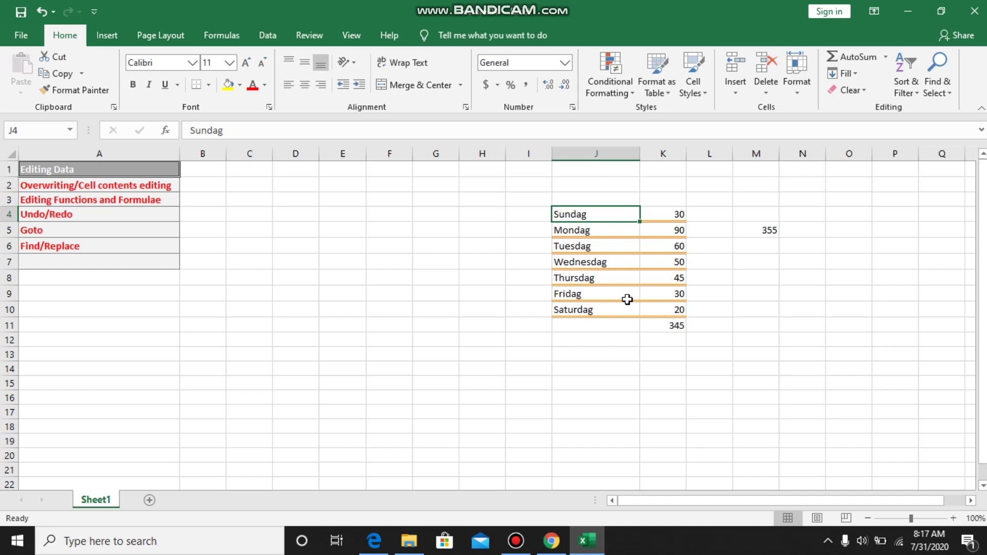
Step: Reopen Replace, change every "g" in the worksheet to "y", and close Find and Replace
key("ctrl+h")
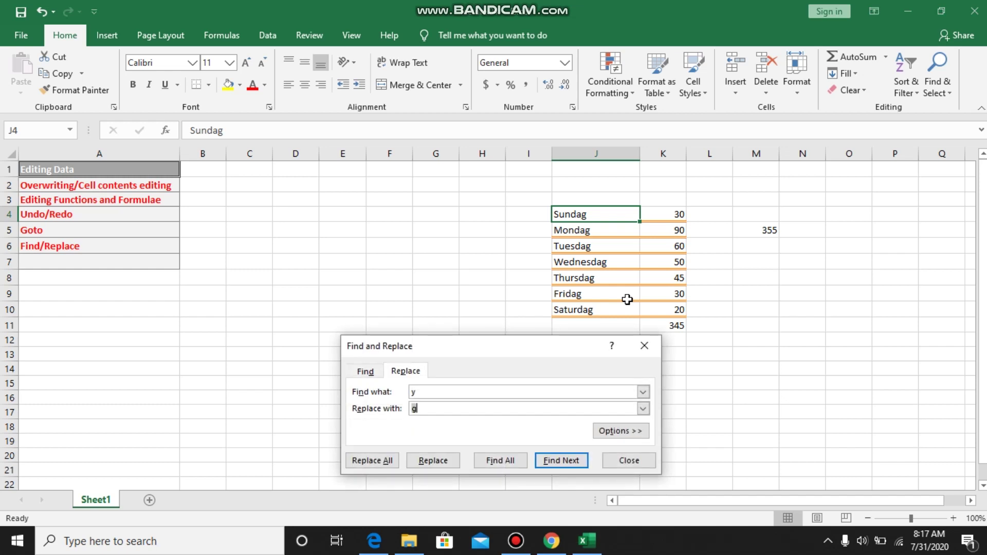
left_click(629, 460)
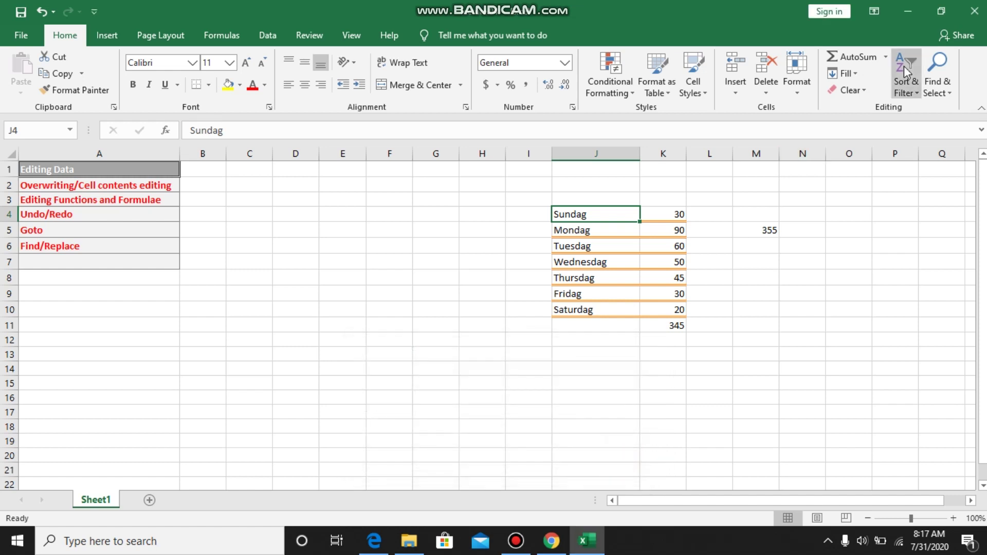
left_click(932, 78)
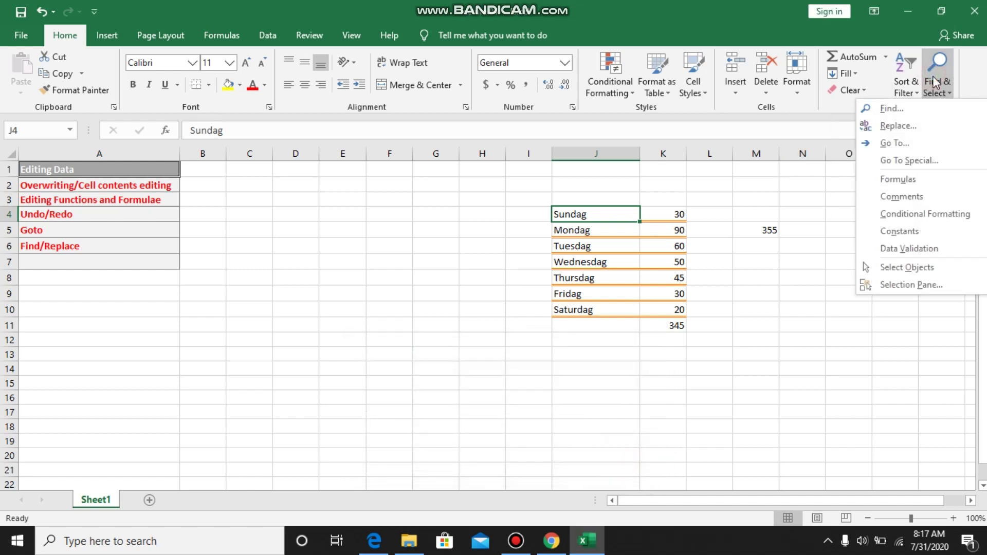
left_click(911, 124)
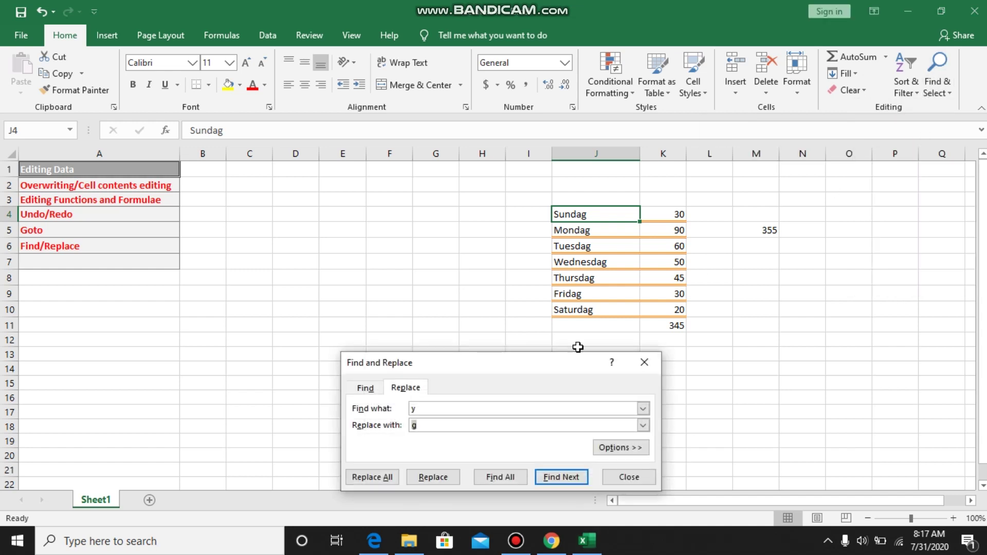
left_click(423, 409)
key("BackSpace")
type("g")
left_click(426, 425)
key("BackSpace")
type("y")
left_click(372, 477)
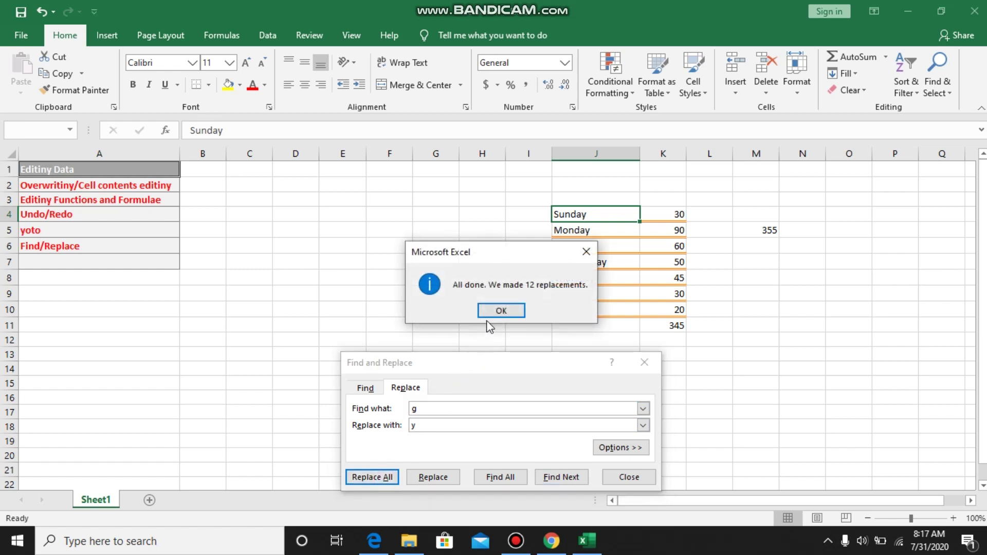
left_click(518, 311)
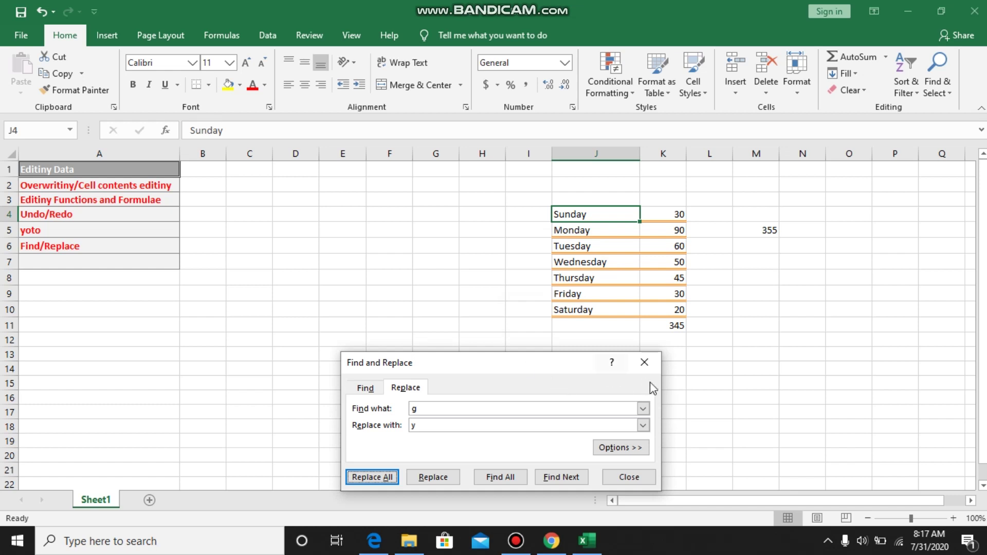
left_click(628, 477)
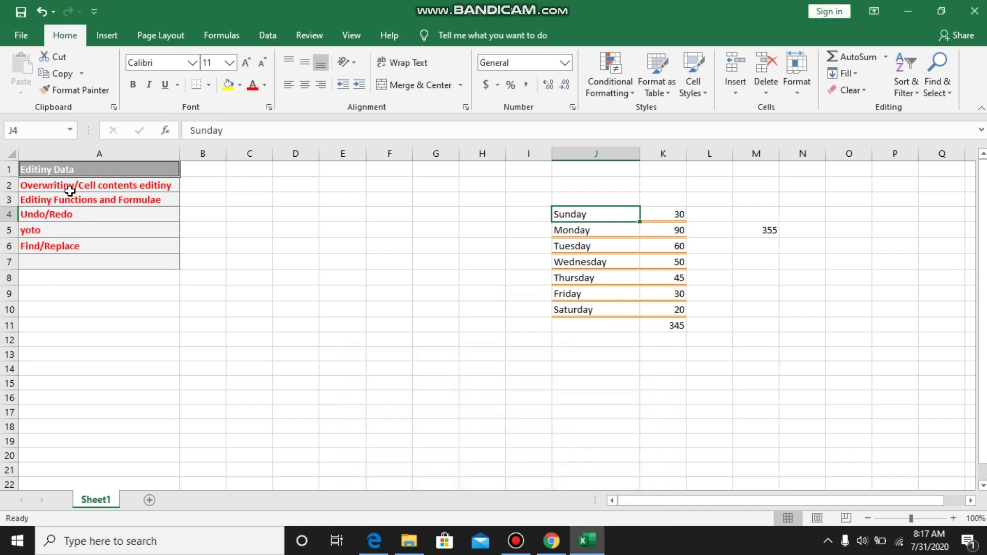